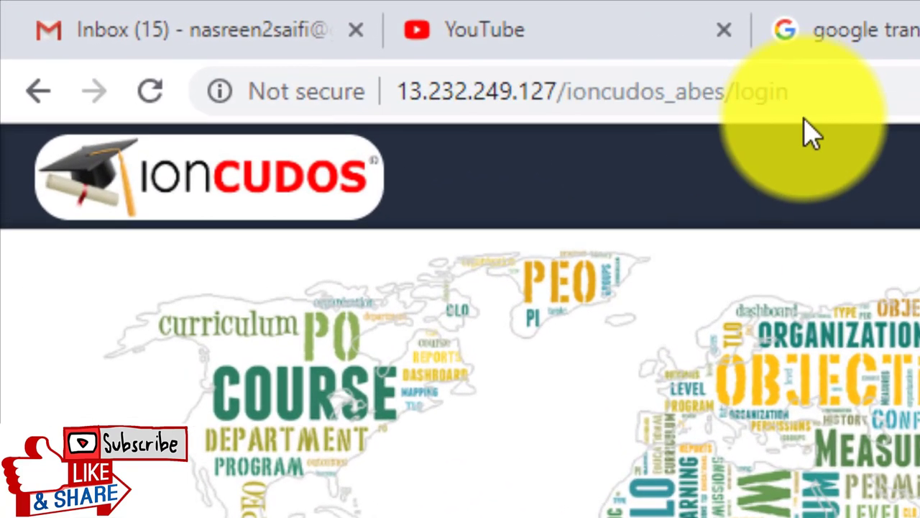
# Step: Select the full IonCUDOS site address in the browser's address bar and open its context menu
pyautogui.moveTo(502, 59); pyautogui.dragTo(256, 59)
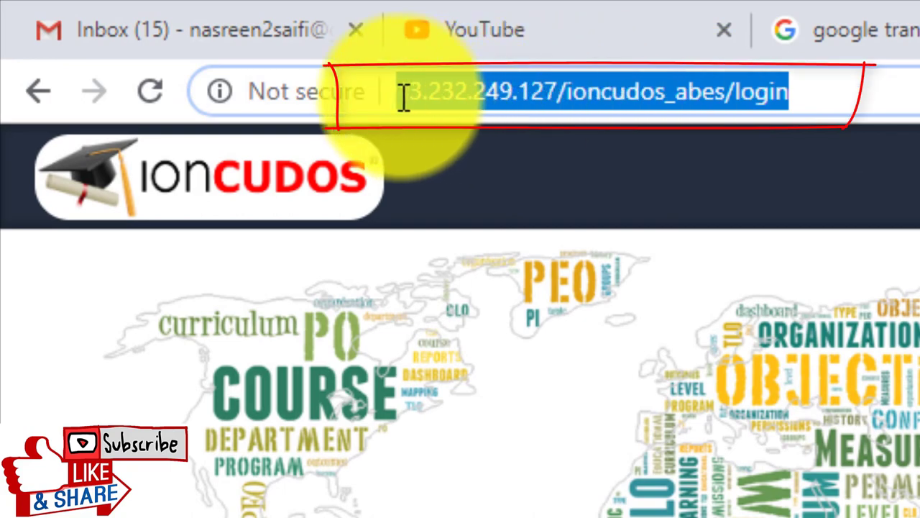
pyautogui.rightClick(468, 127)
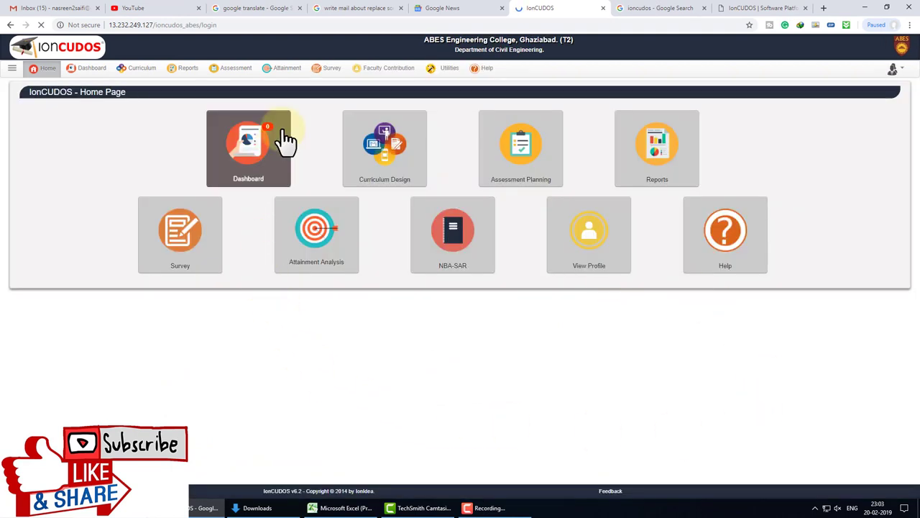
# Step: In Attainment > CIA Data Import, choose Civil Engineering, B.Tech in CE 2017-2021, Semester 3
pyautogui.click(295, 79)
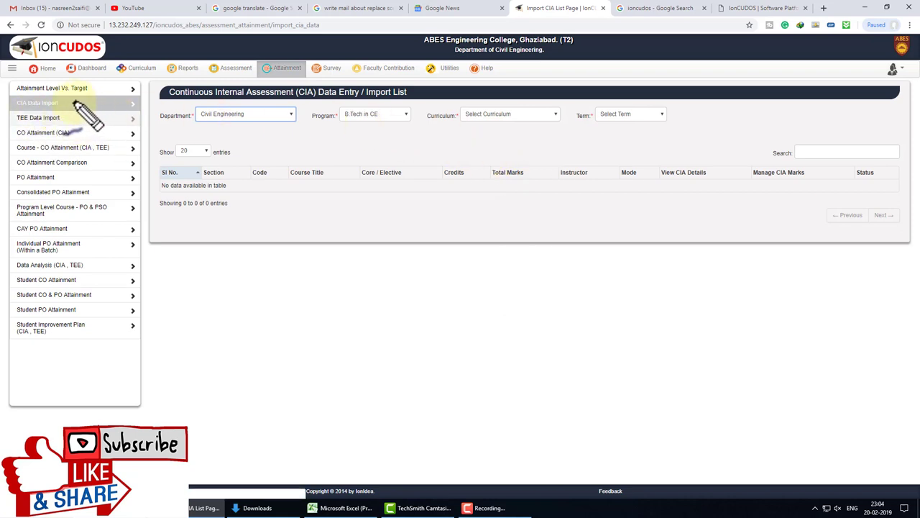
pyautogui.moveTo(74, 102); pyautogui.dragTo(70, 107)
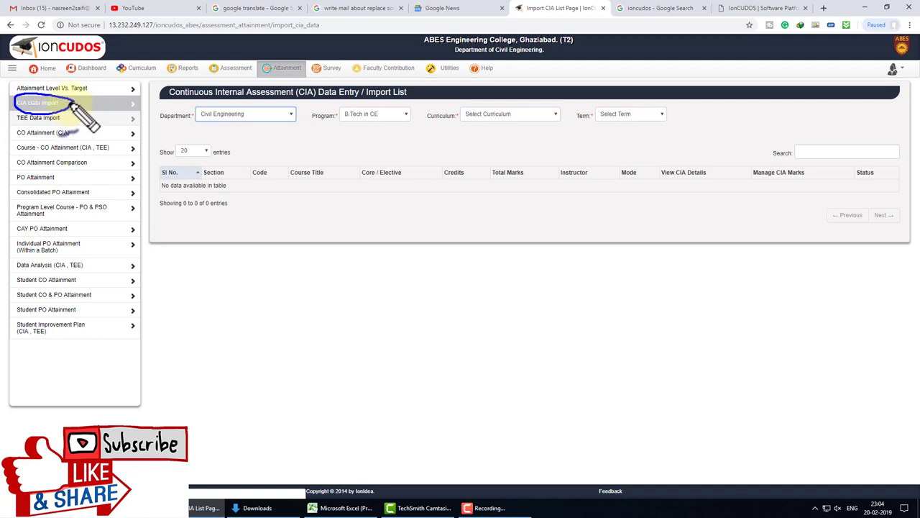
pyautogui.moveTo(71, 105)
pyautogui.mouseDown()
pyautogui.moveTo(219, 130)
pyautogui.moveTo(544, 99)
pyautogui.moveTo(579, 139)
pyautogui.moveTo(448, 168)
pyautogui.moveTo(434, 117)
pyautogui.mouseUp()
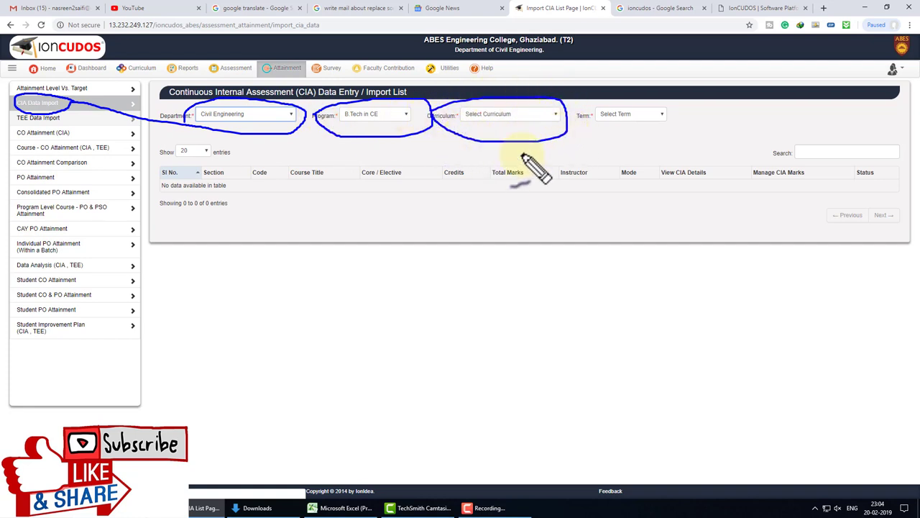
pyautogui.moveTo(570, 115)
pyautogui.mouseDown()
pyautogui.moveTo(678, 113)
pyautogui.moveTo(590, 126)
pyautogui.mouseUp()
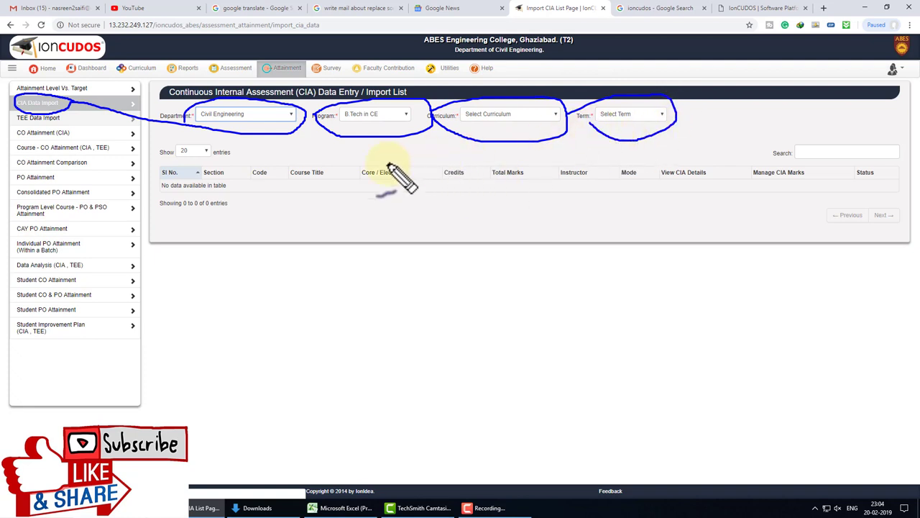
pyautogui.moveTo(182, 168)
pyautogui.mouseDown()
pyautogui.moveTo(248, 190)
pyautogui.moveTo(783, 192)
pyautogui.moveTo(611, 169)
pyautogui.moveTo(174, 164)
pyautogui.mouseUp()
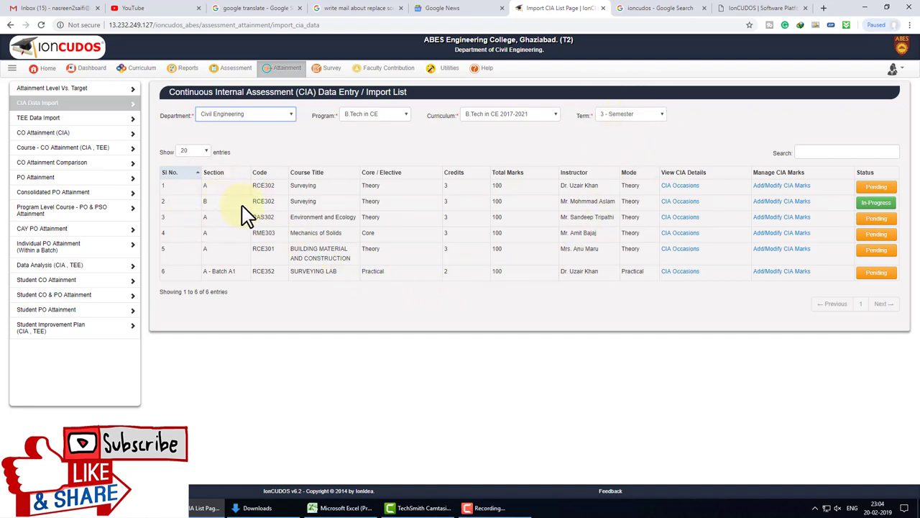
# Step: Open Add/Modify CIA Marks for Surveying (RCE302) section B and download the PUE template
pyautogui.click(321, 207)
pyautogui.click(776, 205)
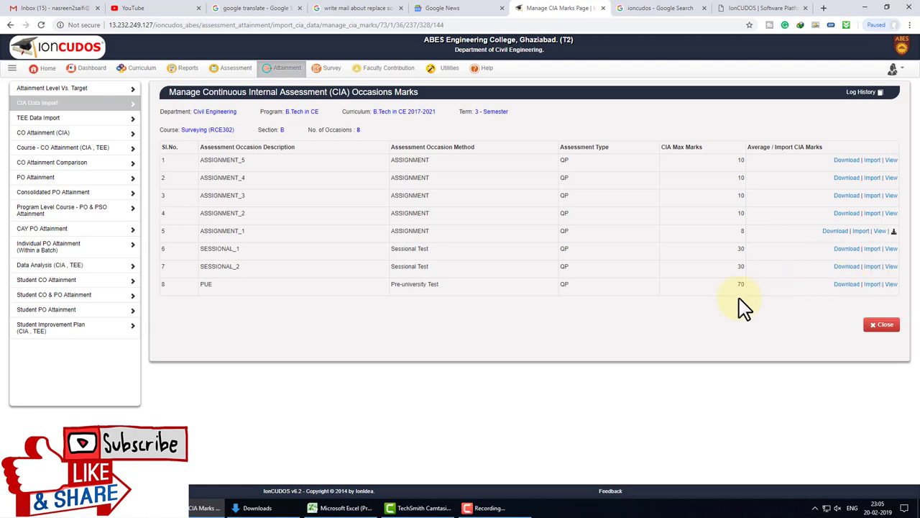
pyautogui.press('F5')
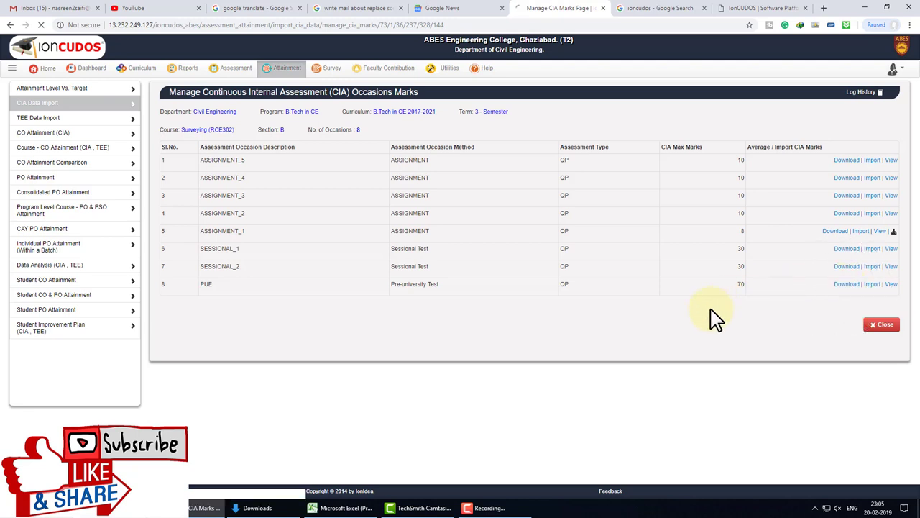
pyautogui.click(836, 284)
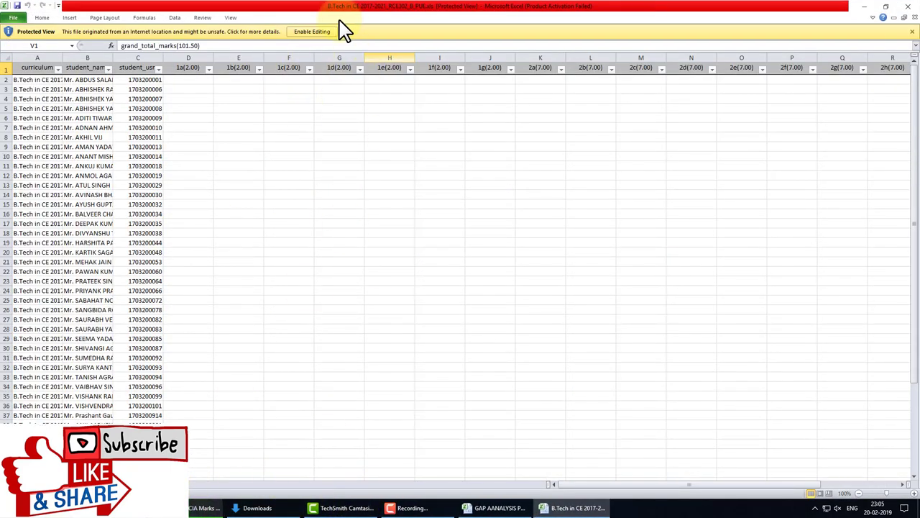
# Step: Enable editing on the downloaded PUE sheets and widen columns A and B
pyautogui.click(320, 32)
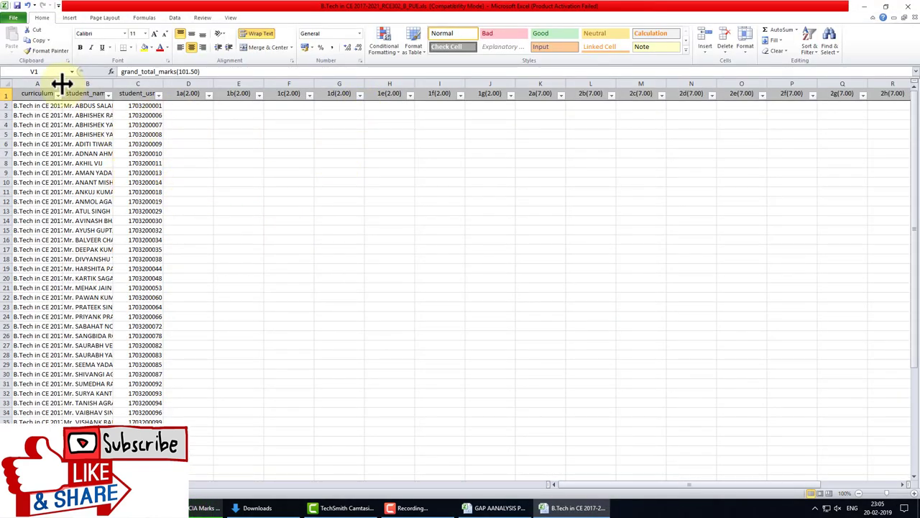
pyautogui.moveTo(62, 83); pyautogui.dragTo(84, 85)
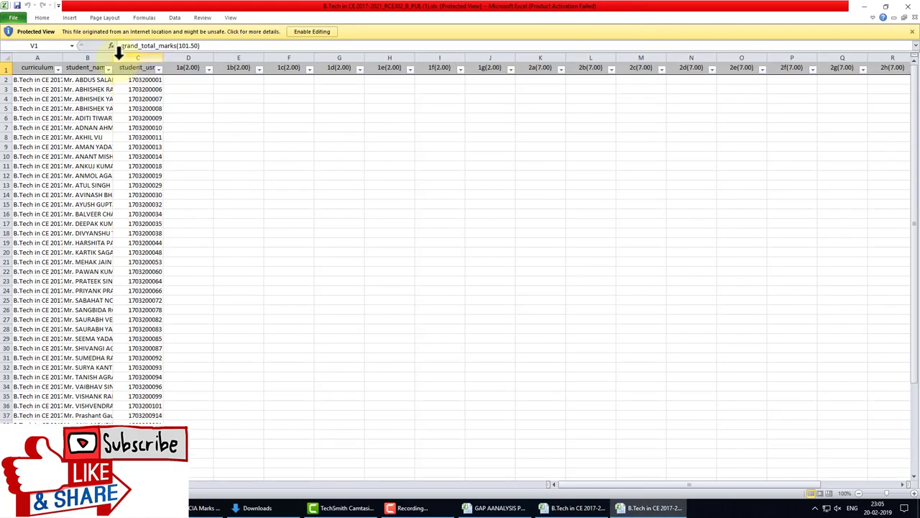
pyautogui.click(292, 32)
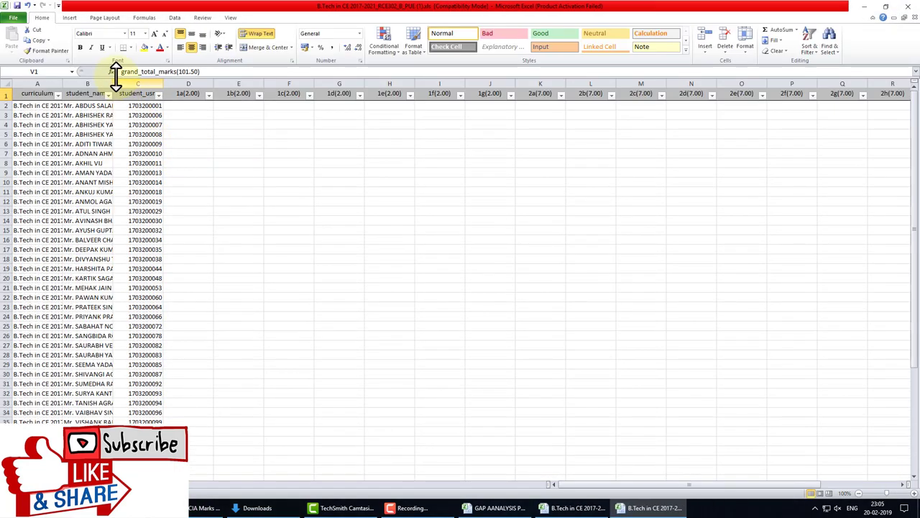
pyautogui.moveTo(114, 81); pyautogui.dragTo(125, 83)
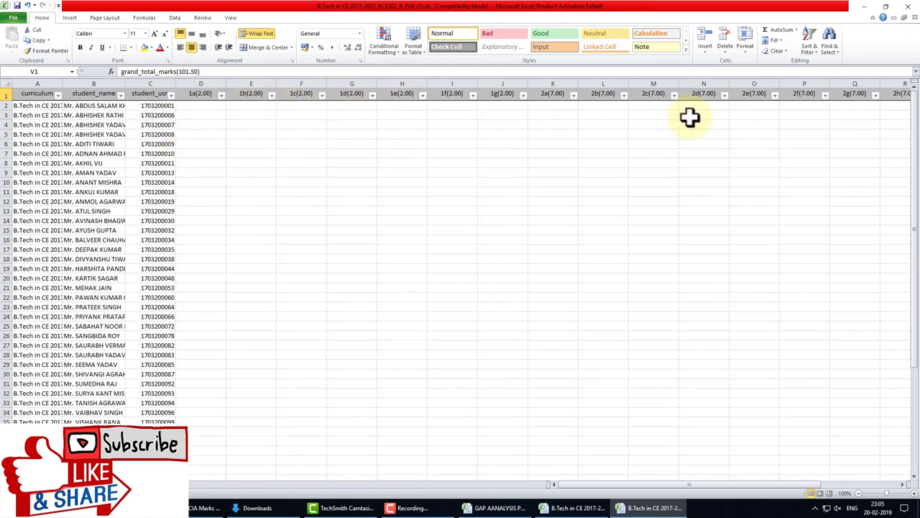
pyautogui.moveTo(800, 485); pyautogui.dragTo(895, 486)
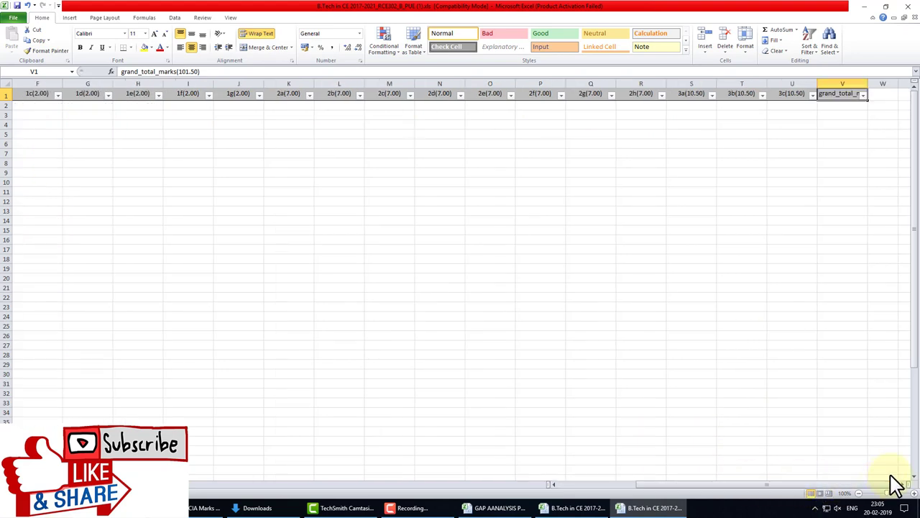
pyautogui.moveTo(760, 485); pyautogui.dragTo(646, 489)
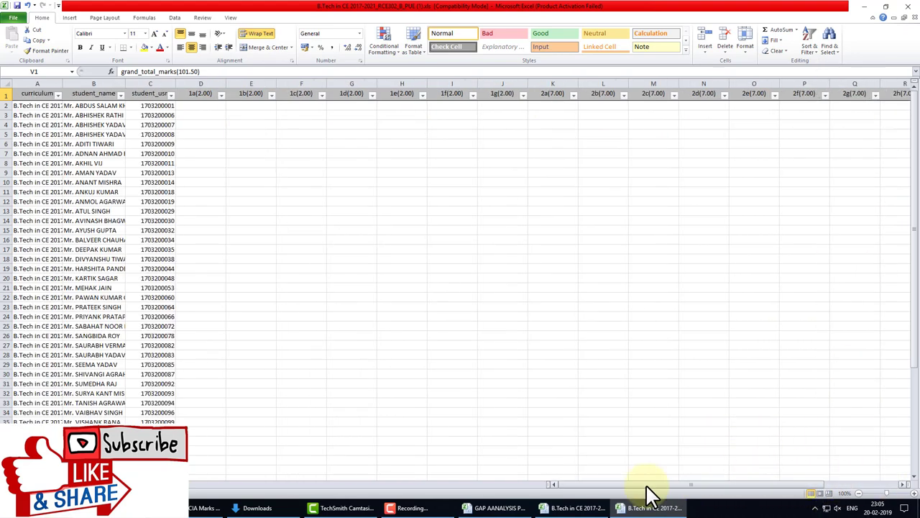
# Step: Sort the template rows by student_usn ascending, then bring up the GAP AANALYSIS PUE SURVEY workbook
pyautogui.click(172, 96)
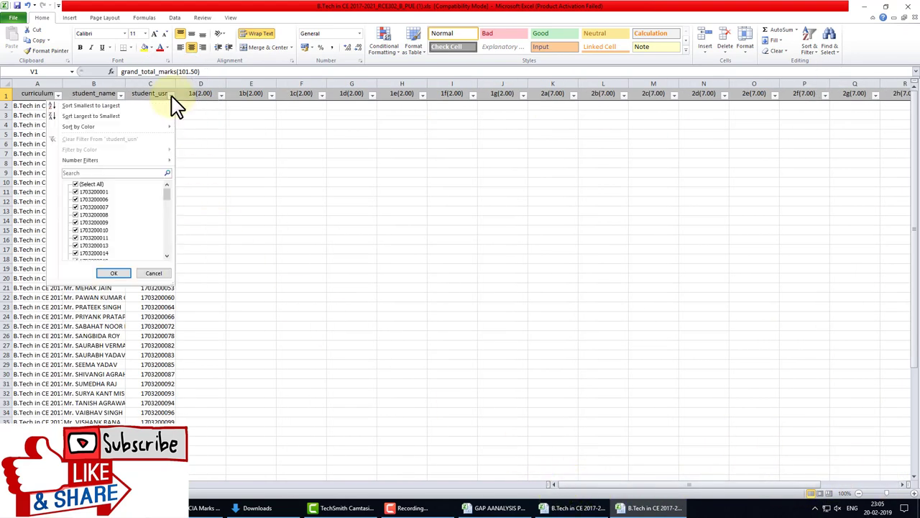
pyautogui.click(119, 106)
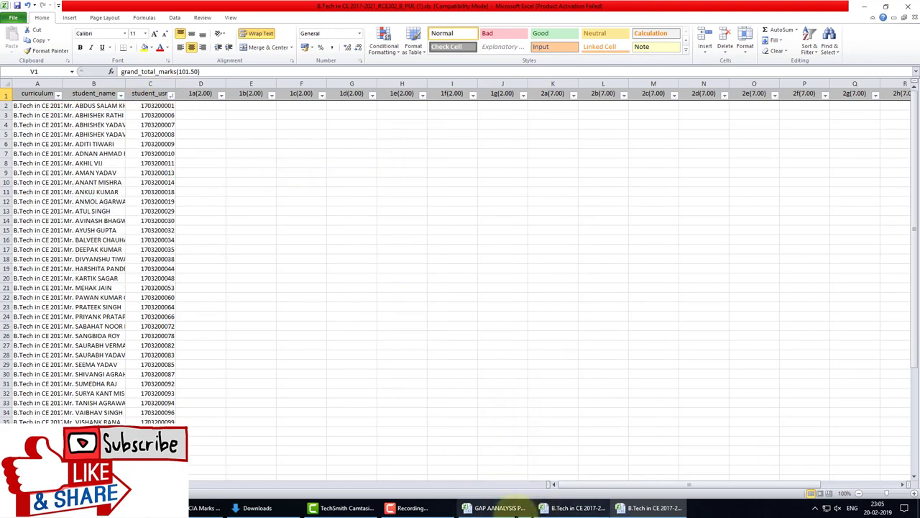
pyautogui.click(532, 512)
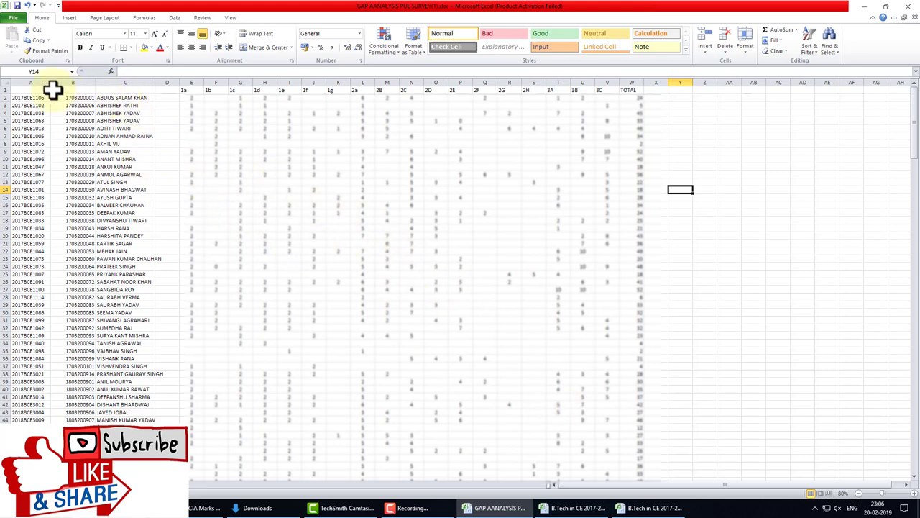
# Step: Turn on filtering for the survey header row and sort the survey rows by roll number
pyautogui.click(5, 90)
pyautogui.click(809, 44)
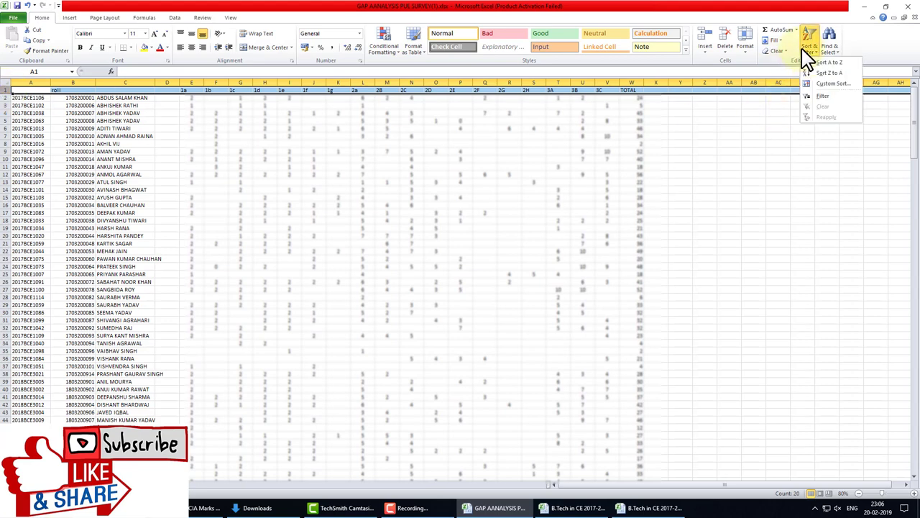
pyautogui.click(821, 97)
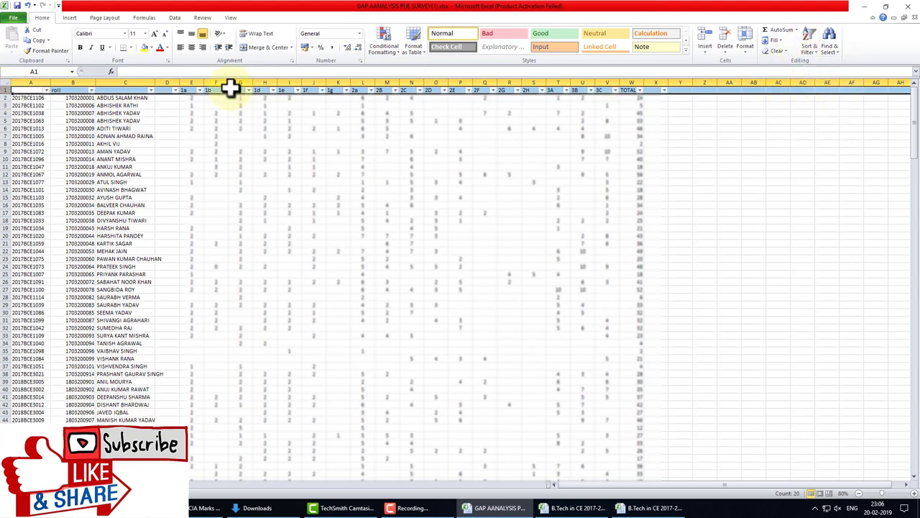
pyautogui.click(92, 90)
pyautogui.click(58, 99)
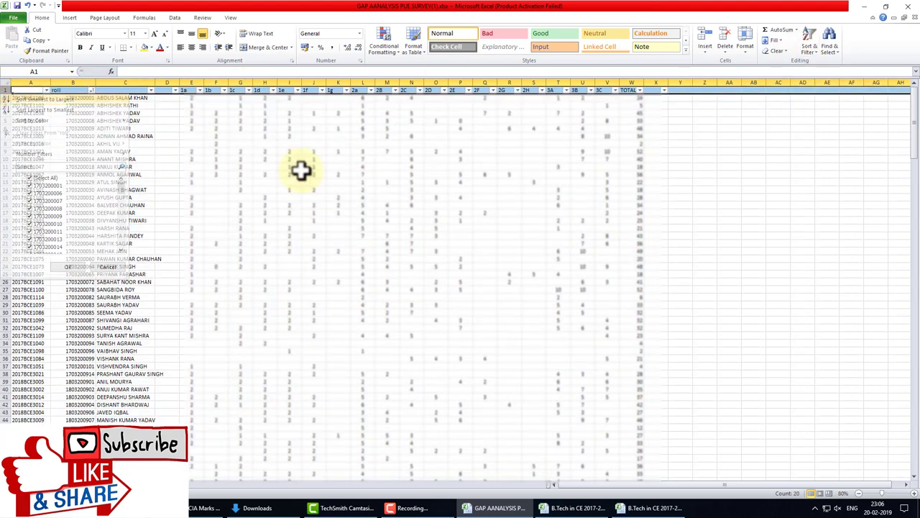
pyautogui.click(454, 213)
# Step: Copy the survey marks E2:V55 and paste them as values into the PUE template from D2
pyautogui.click(188, 101)
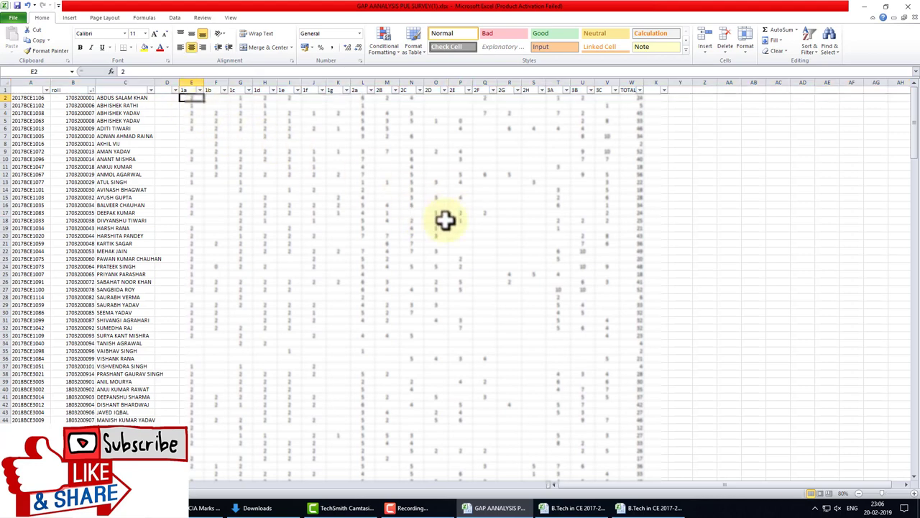
pyautogui.scroll(-3, 474, 229)
pyautogui.scroll(-2, 546, 301)
pyautogui.keyDown('shift'); pyautogui.click(605, 389); pyautogui.keyUp('shift')
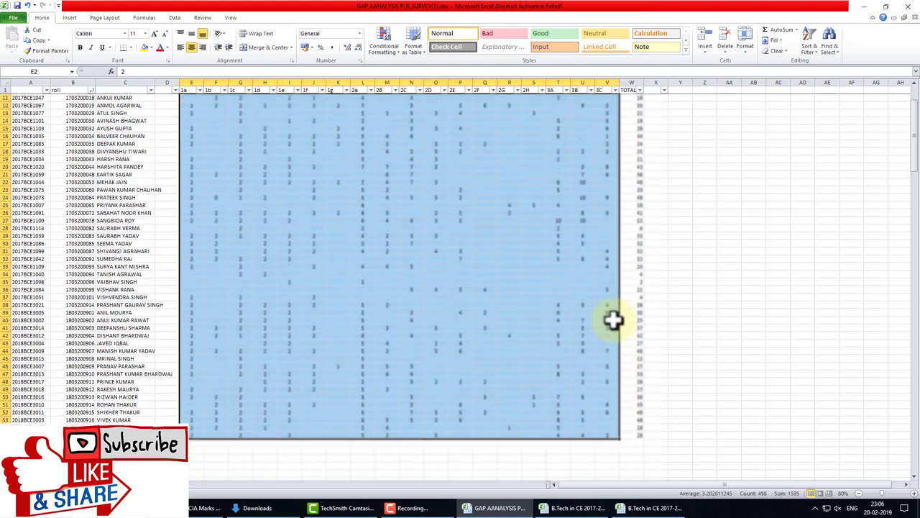
pyautogui.scroll(5, 611, 318)
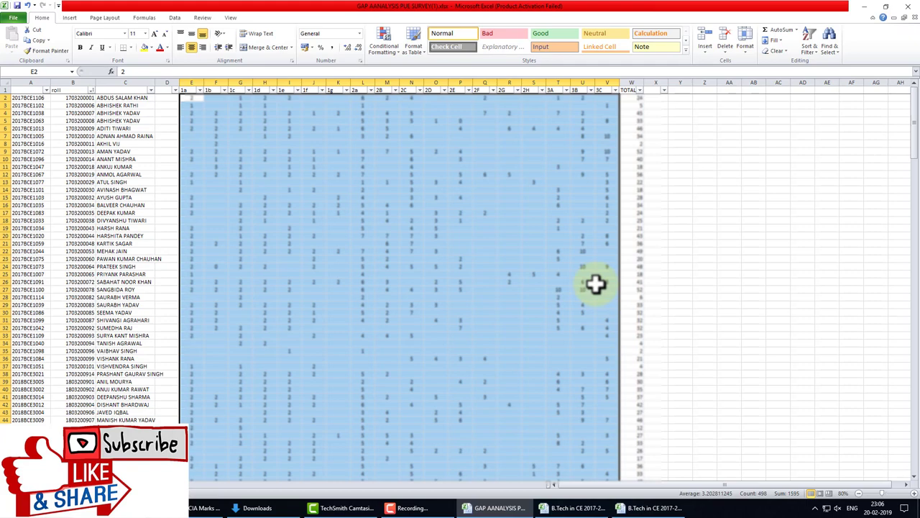
pyautogui.hotkey('ctrl', 'c')
pyautogui.click(638, 510)
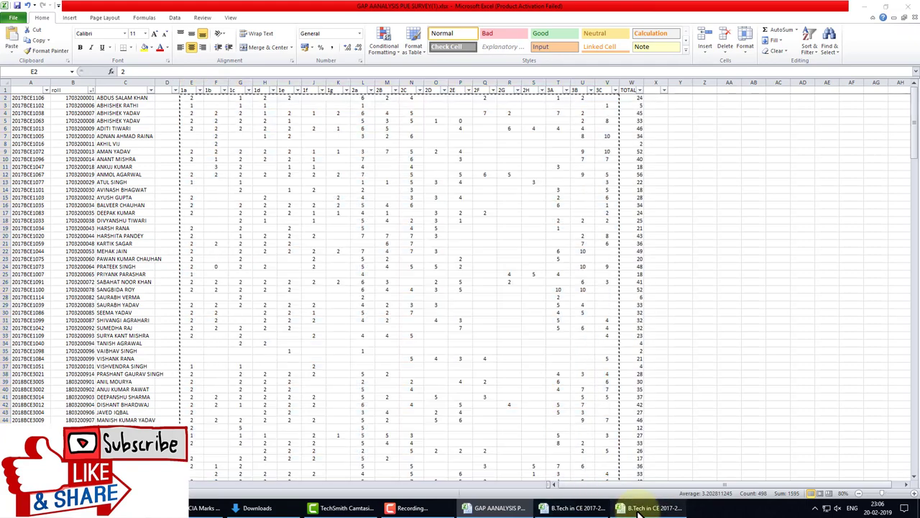
pyautogui.rightClick(203, 107)
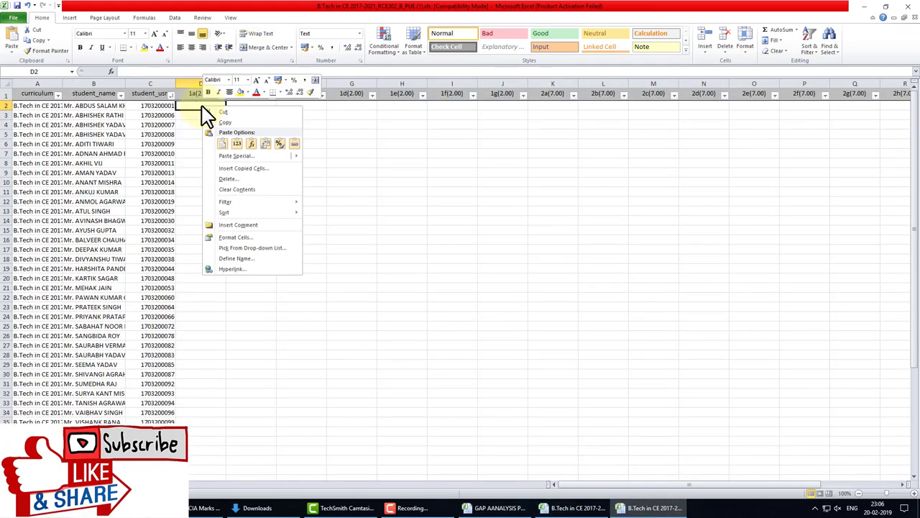
pyautogui.click(236, 144)
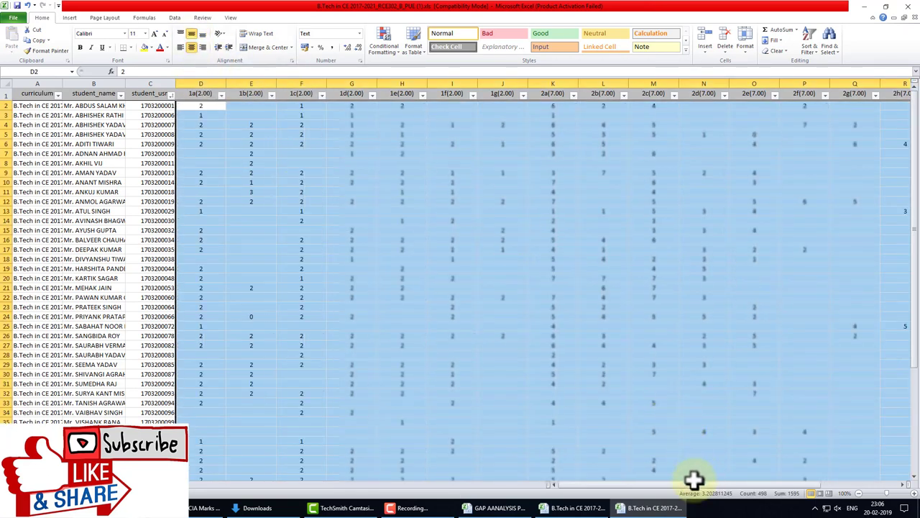
# Step: At 80% zoom, AutoSum D2:U2 into V2 and fill the total down to row 55
pyautogui.moveTo(694, 483); pyautogui.dragTo(833, 496)
pyautogui.click(833, 106)
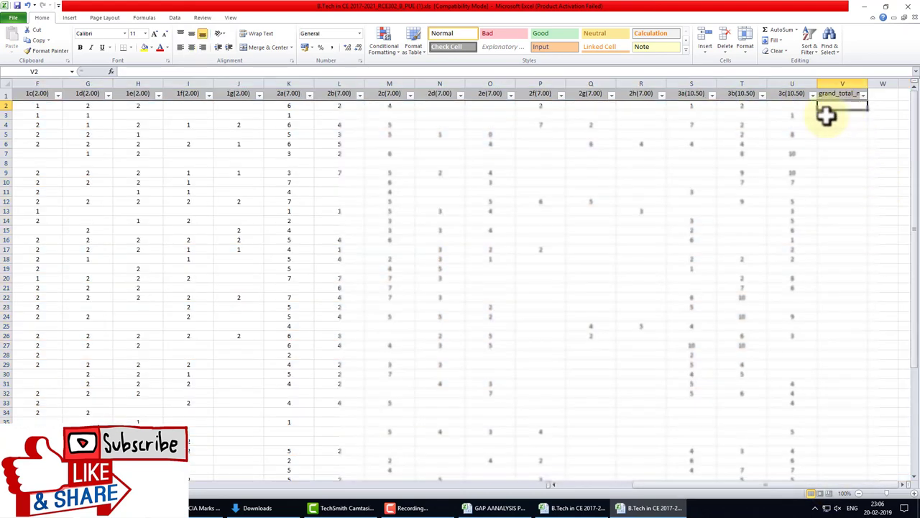
pyautogui.click(845, 493)
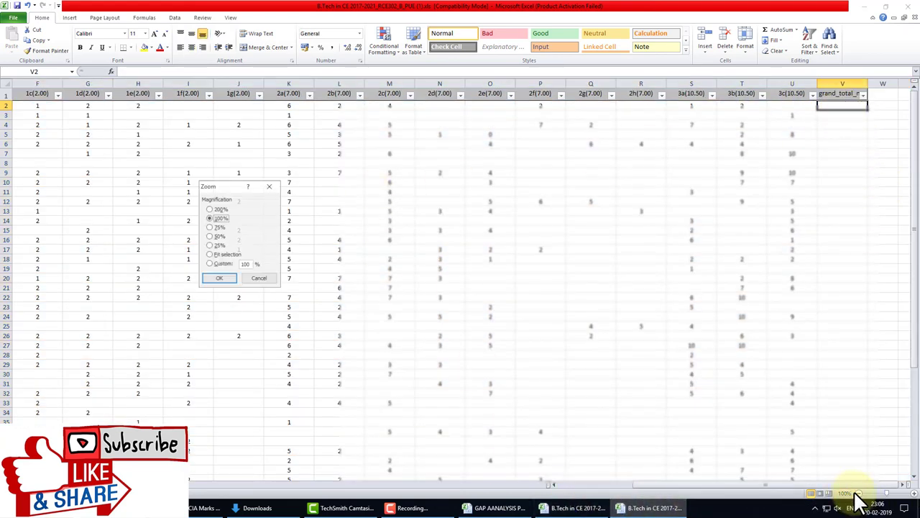
pyautogui.click(225, 278)
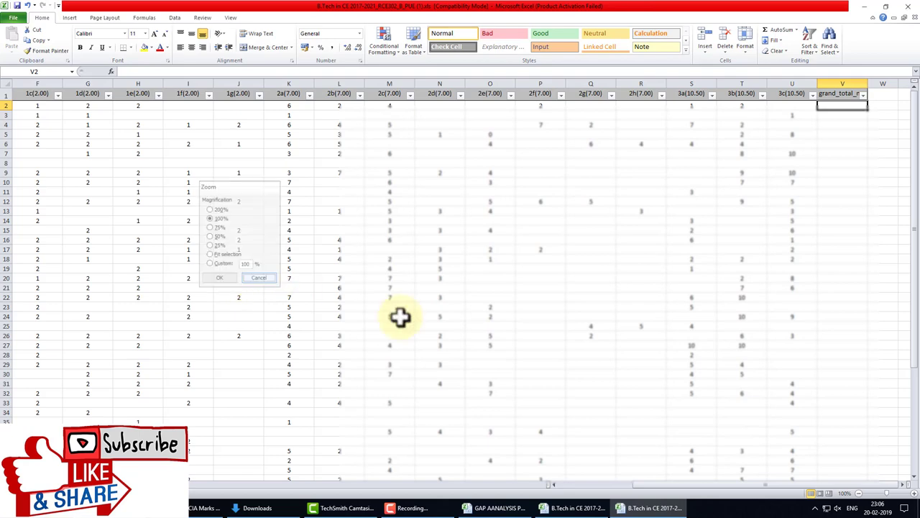
pyautogui.click(858, 494)
pyautogui.click(856, 496)
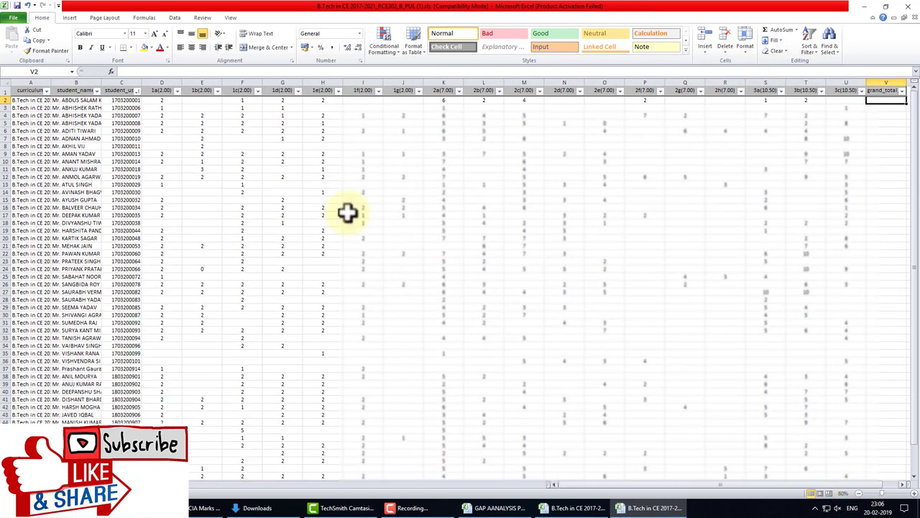
pyautogui.click(171, 101)
pyautogui.moveTo(171, 100)
pyautogui.mouseDown()
pyautogui.moveTo(534, 107)
pyautogui.moveTo(846, 94)
pyautogui.moveTo(872, 103)
pyautogui.mouseUp()
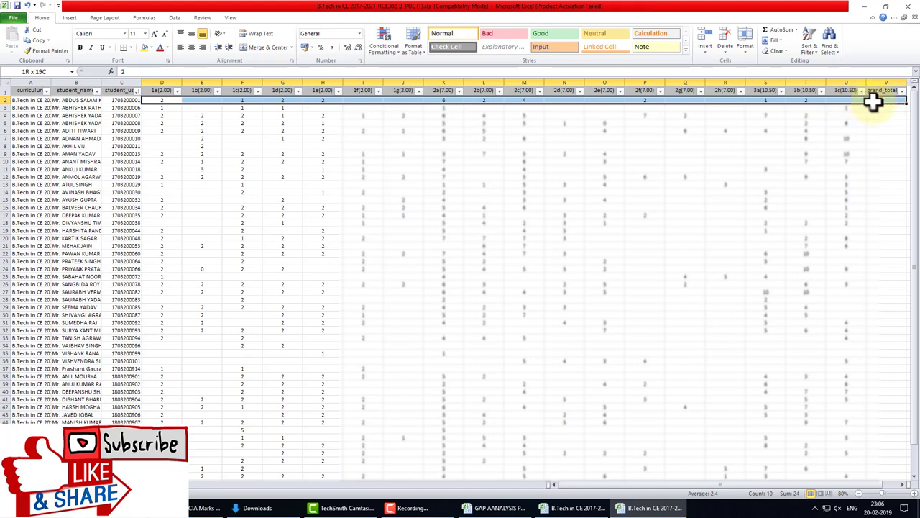
pyautogui.click(772, 35)
pyautogui.click(778, 40)
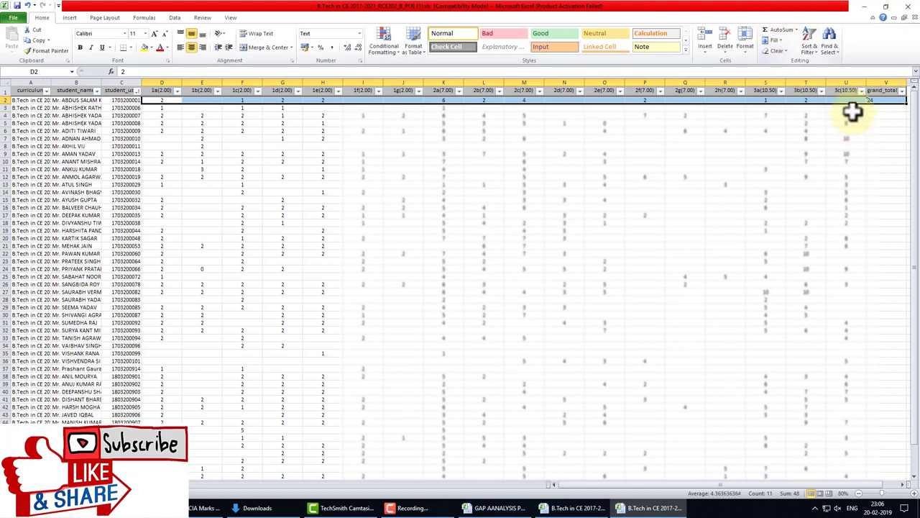
pyautogui.click(887, 100)
pyautogui.doubleClick(905, 105)
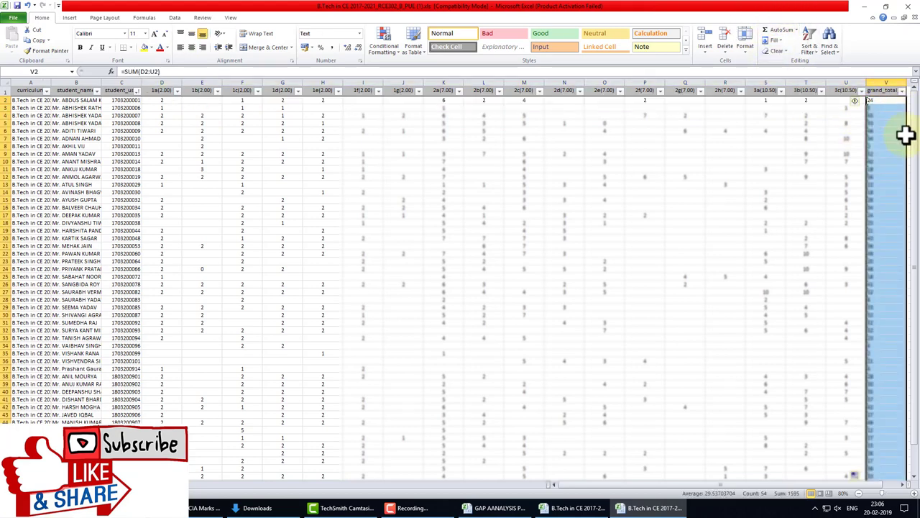
pyautogui.scroll(-5, 827, 288)
pyautogui.click(680, 430)
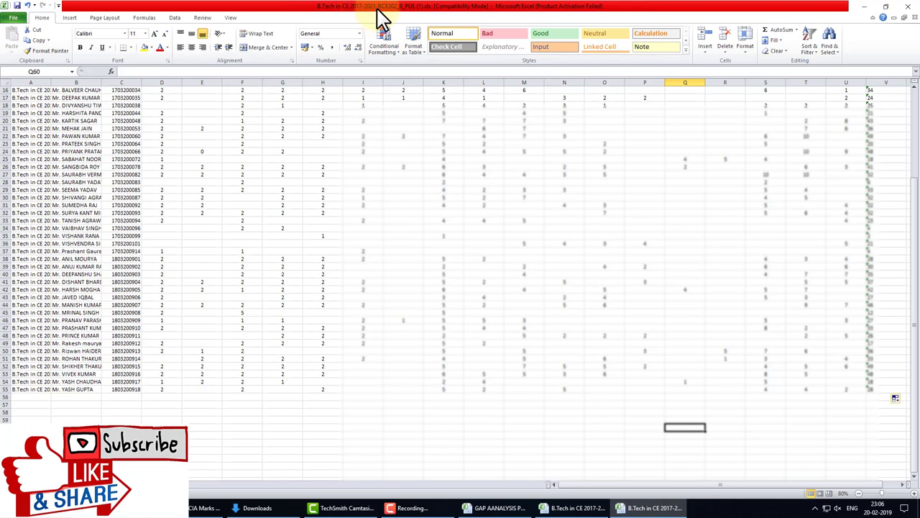
# Step: Save and close the corrected workbook despite the compatibility warning, returning to IonCUDOS
pyautogui.click(907, 7)
pyautogui.click(425, 271)
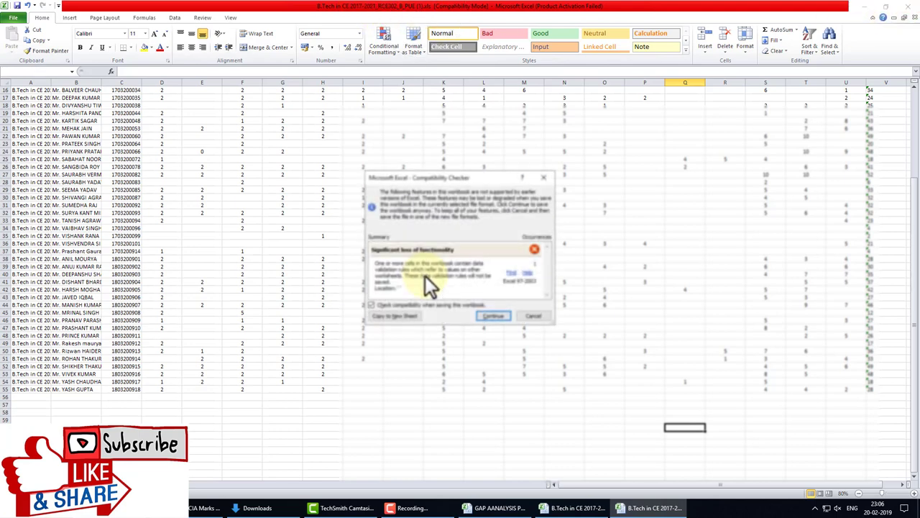
pyautogui.click(490, 316)
pyautogui.click(204, 508)
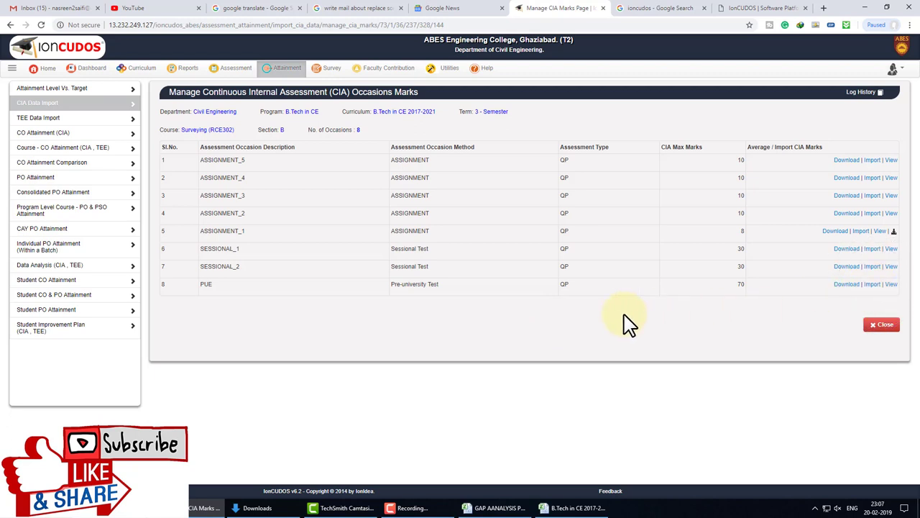
# Step: Import the B.Tech in CE 2017-2021_RCE302_B_PUE (1).xls file on the PUE row
pyautogui.click(872, 284)
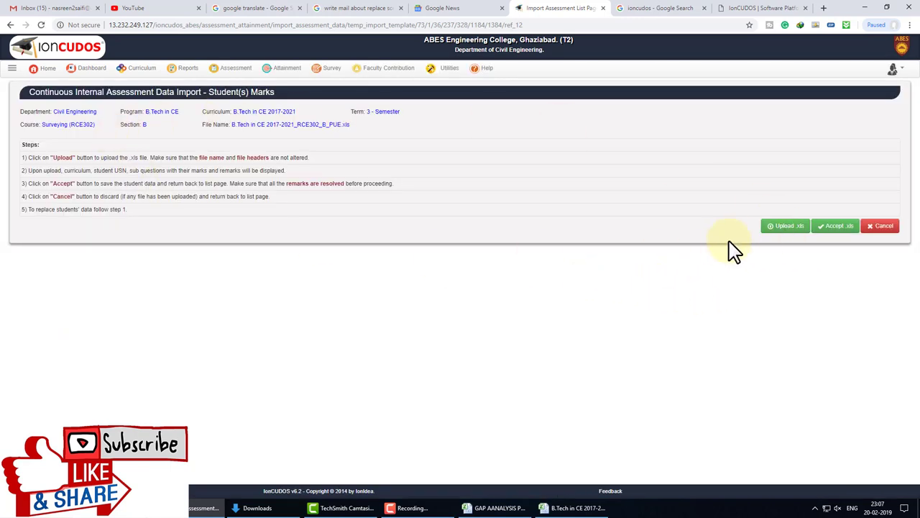
pyautogui.click(790, 228)
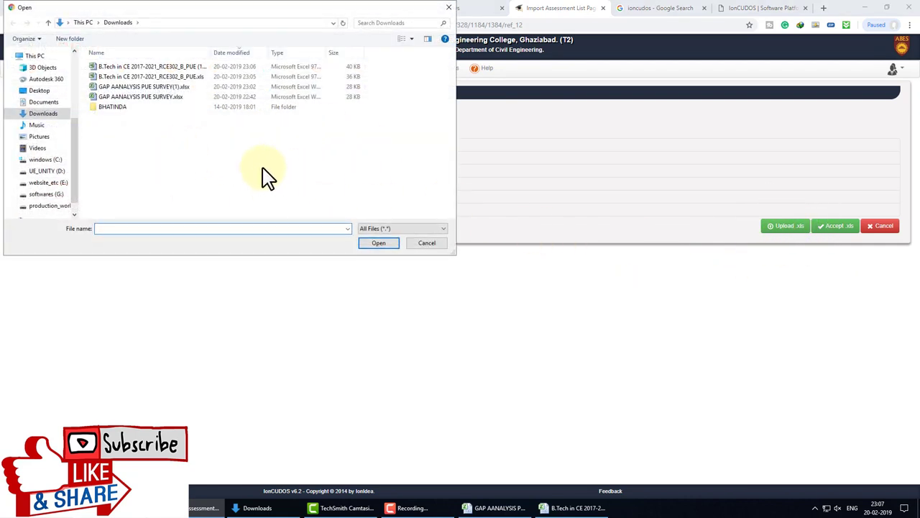
pyautogui.click(146, 67)
pyautogui.click(378, 243)
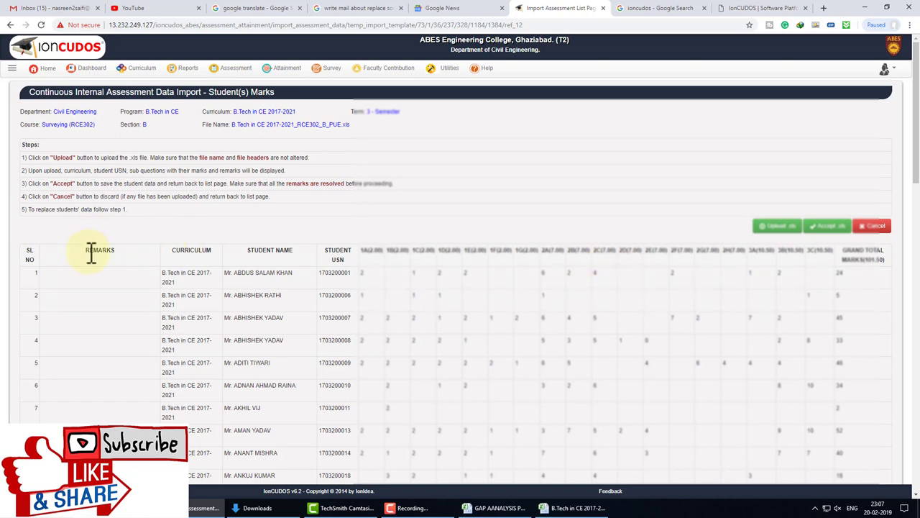
# Step: Highlight the REMARKS column and row 10's over-maximum 1B score
pyautogui.moveTo(115, 243); pyautogui.dragTo(119, 261)
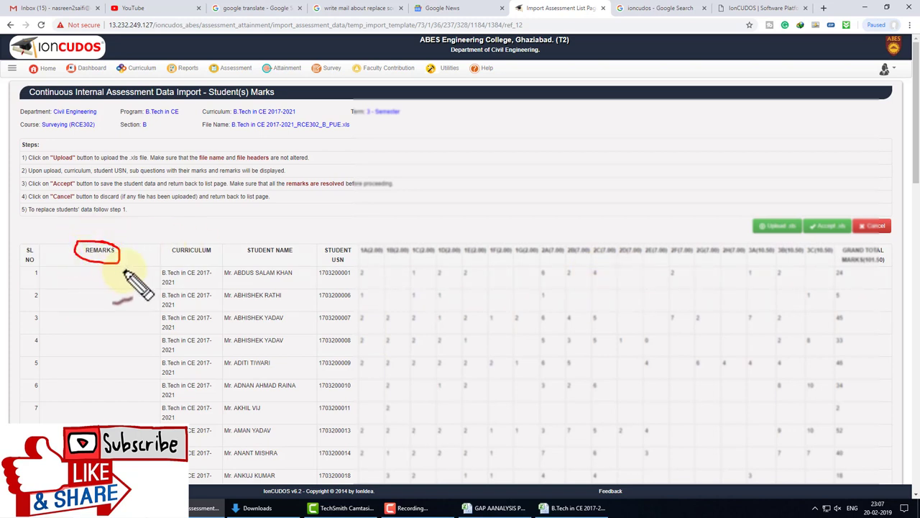
pyautogui.scroll(-3, 136, 273)
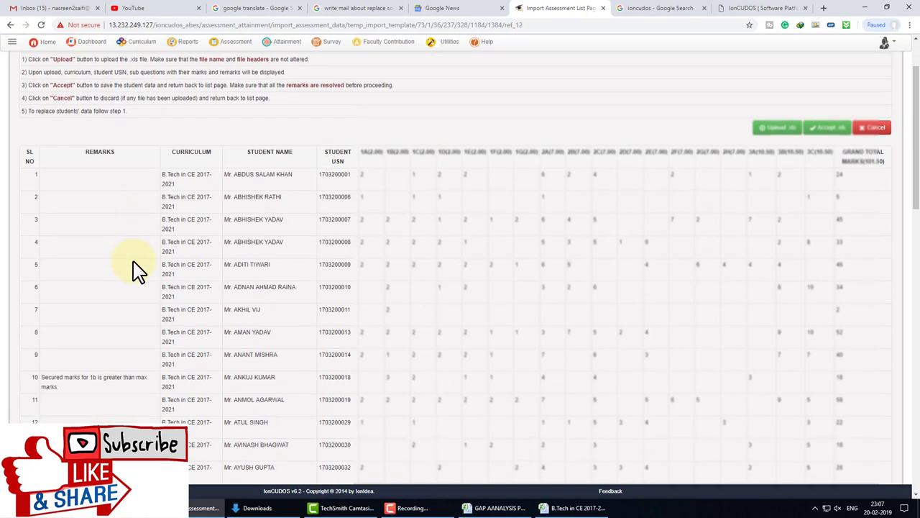
pyautogui.moveTo(35, 324); pyautogui.dragTo(43, 298)
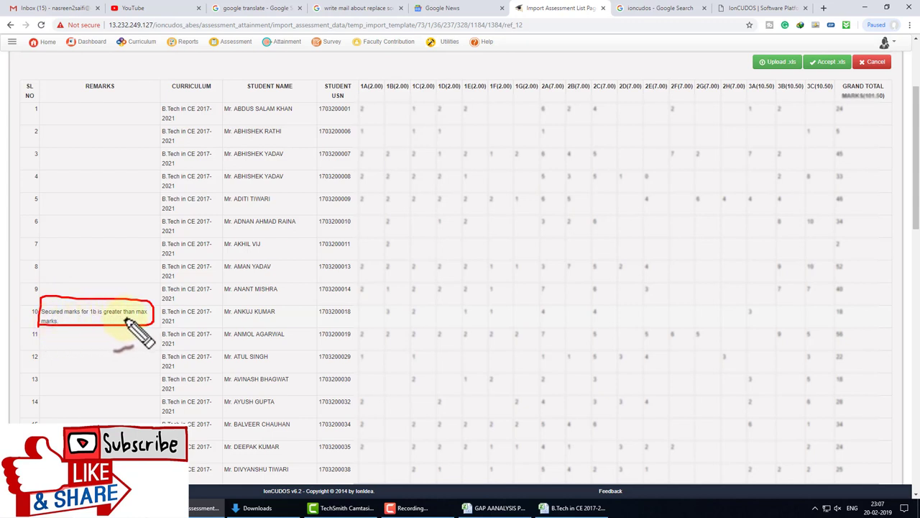
pyautogui.hotkey('ctrl', 'shift', 'd')
pyautogui.hotkey('ctrl', 'shift', 'd')
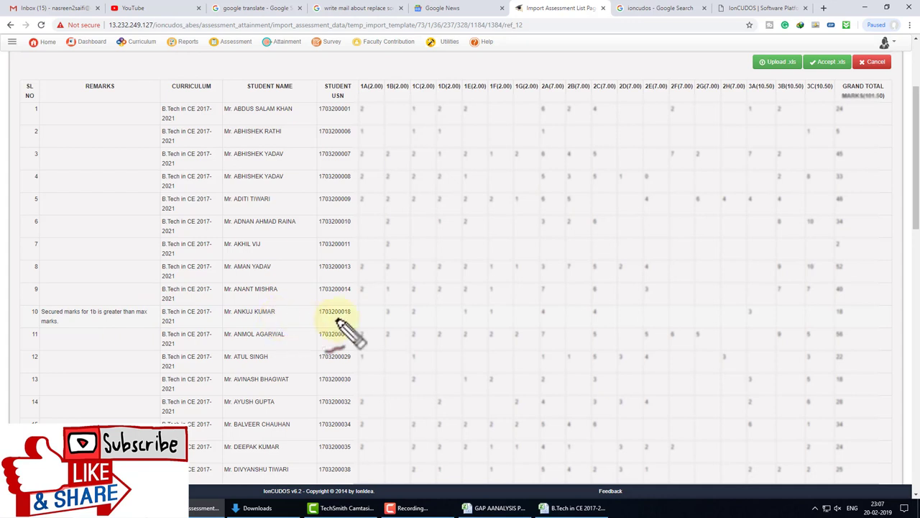
pyautogui.moveTo(147, 311); pyautogui.dragTo(148, 309)
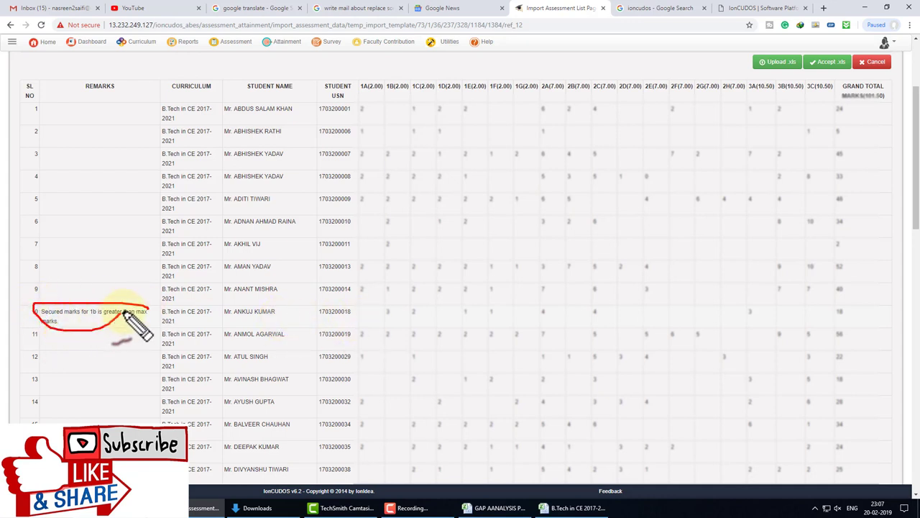
pyautogui.moveTo(381, 305); pyautogui.dragTo(397, 307)
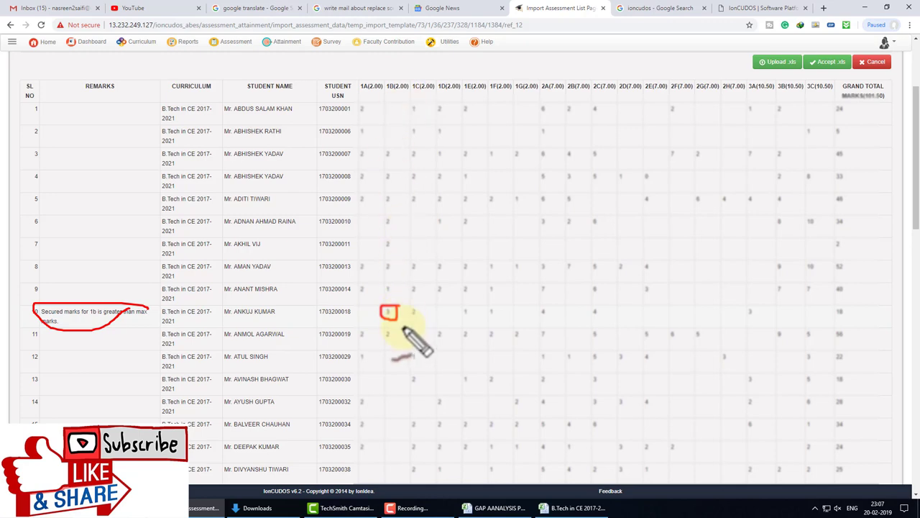
pyautogui.press('Escape')
# Step: Scroll through the imported marks to review the remaining remarks
pyautogui.scroll(-1, 93, 338)
pyautogui.scroll(-2, 97, 327)
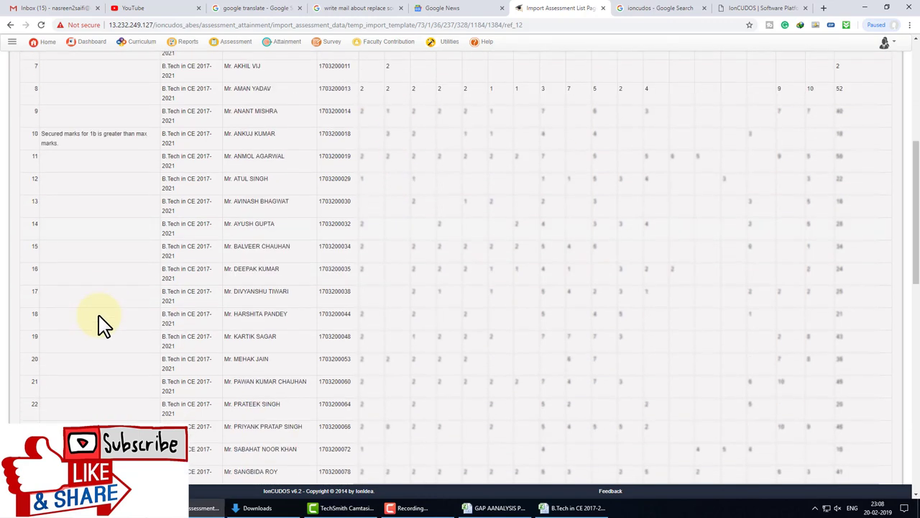
pyautogui.scroll(-3, 101, 323)
pyautogui.scroll(-3, 104, 327)
pyautogui.scroll(-3, 103, 335)
pyautogui.scroll(-2, 104, 345)
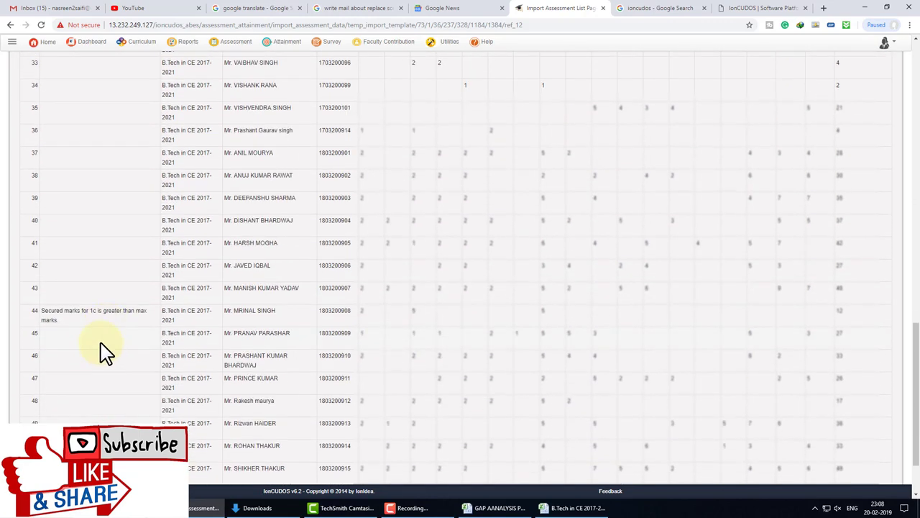
pyautogui.scroll(1, 104, 345)
pyautogui.scroll(6, 101, 332)
pyautogui.scroll(3, 101, 332)
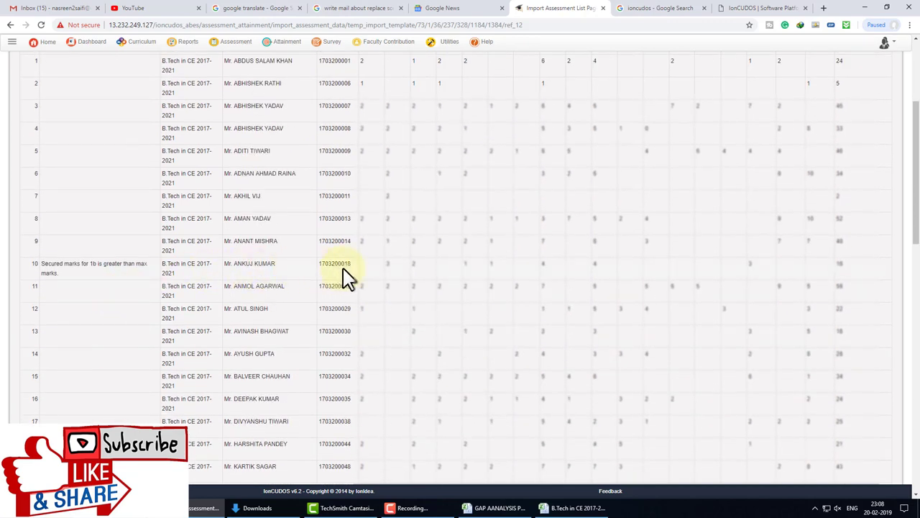
pyautogui.scroll(-2, 148, 318)
pyautogui.scroll(-4, 138, 323)
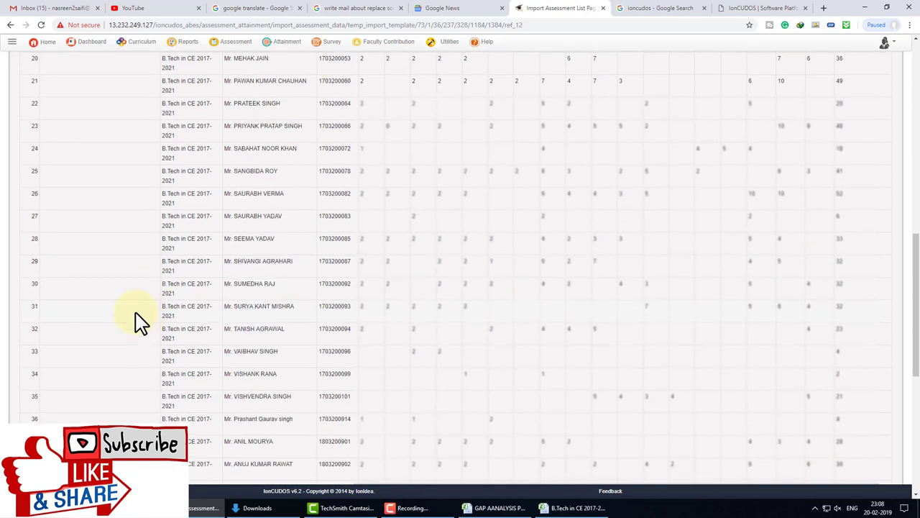
pyautogui.scroll(-3, 99, 366)
pyautogui.scroll(-1, 129, 324)
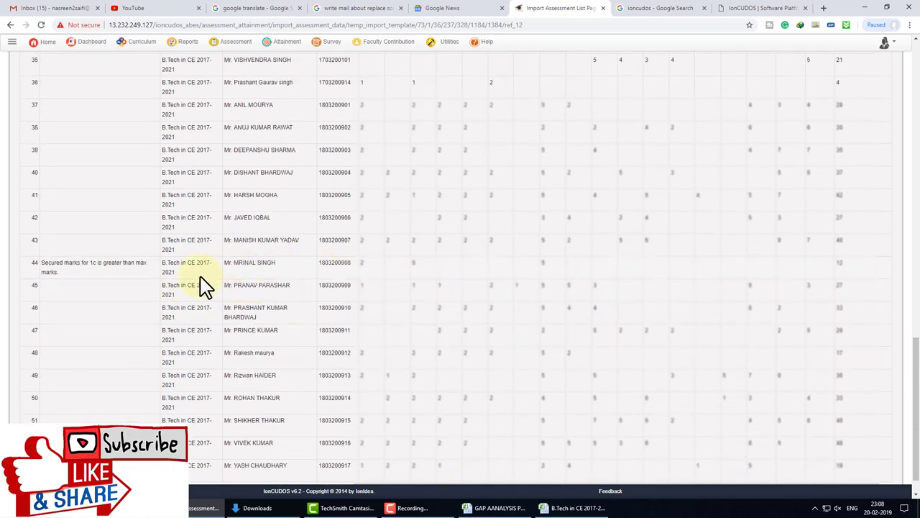
pyautogui.scroll(-1, 151, 293)
pyautogui.scroll(4, 363, 333)
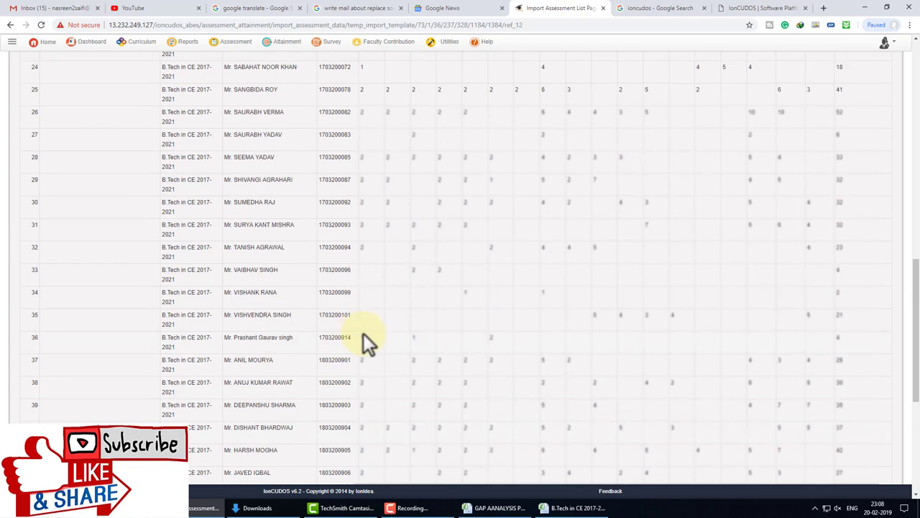
pyautogui.scroll(8, 737, 233)
pyautogui.scroll(2, 865, 206)
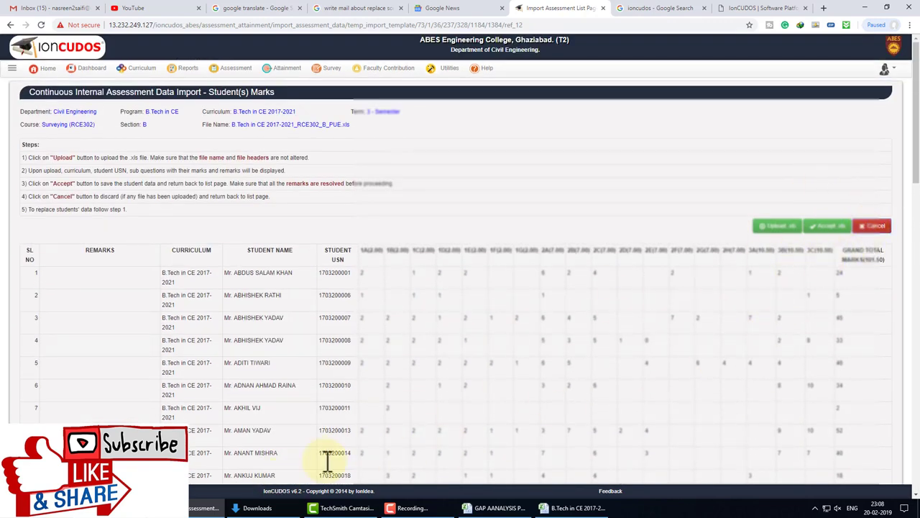
# Step: Open GAP AANALYSIS PUE SURVEY(1).xlsx from Downloads, check cell F24, then close Excel without saving
pyautogui.click(269, 503)
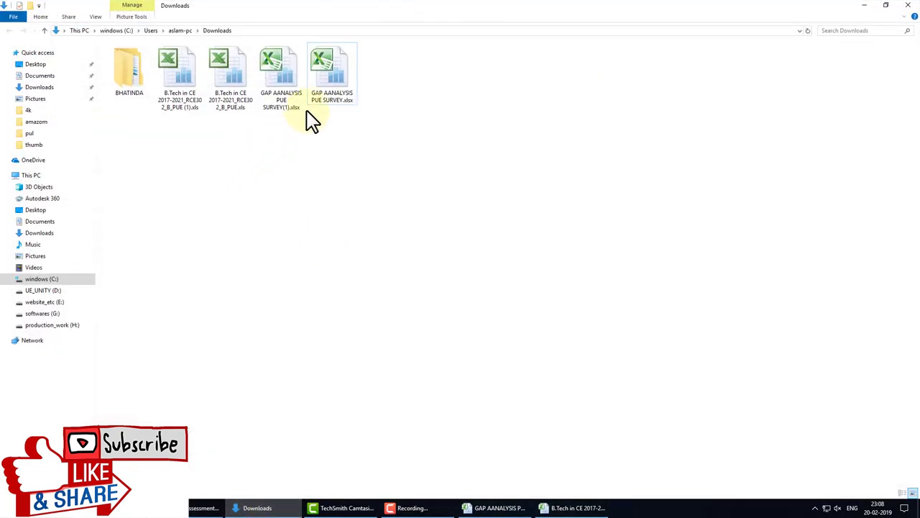
pyautogui.doubleClick(279, 85)
pyautogui.click(435, 278)
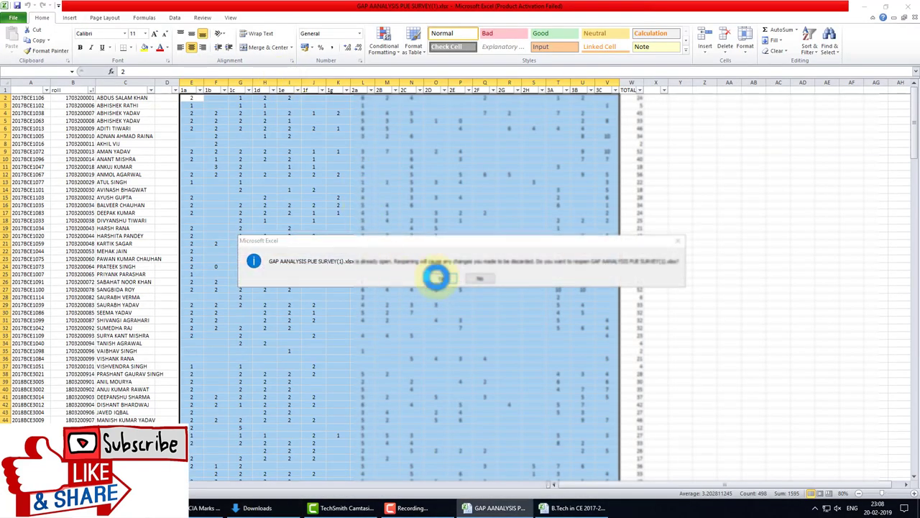
pyautogui.click(216, 266)
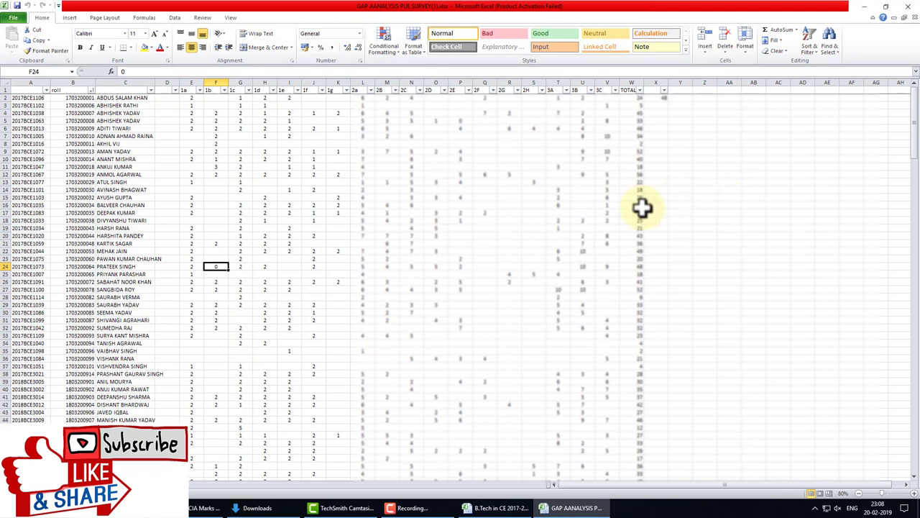
pyautogui.click(907, 6)
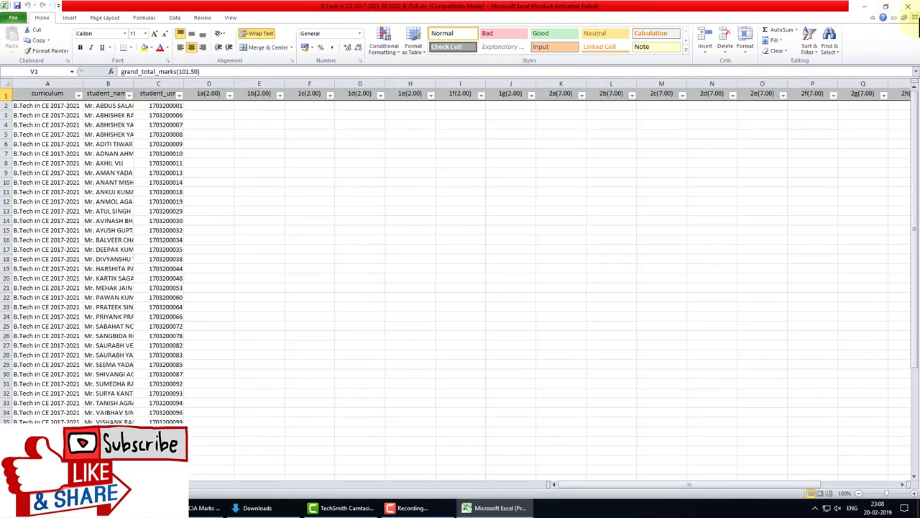
pyautogui.click(907, 7)
pyautogui.click(458, 266)
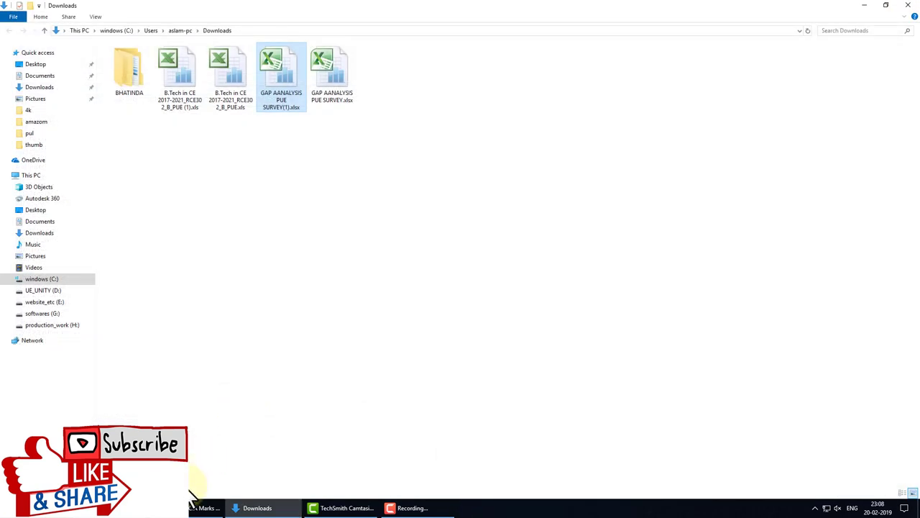
# Step: Reopen the survey workbook, inspect marks in columns E, F, H17 and G45, and close without saving
pyautogui.doubleClick(281, 78)
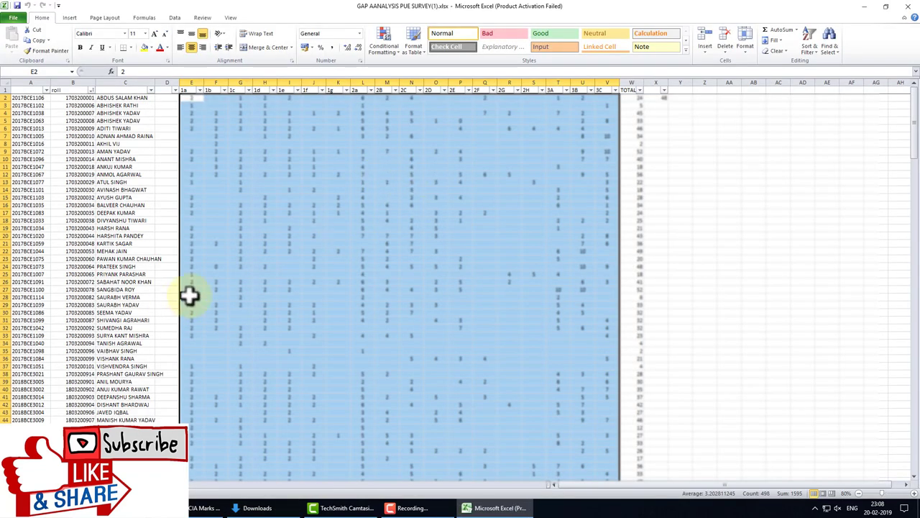
pyautogui.click(191, 258)
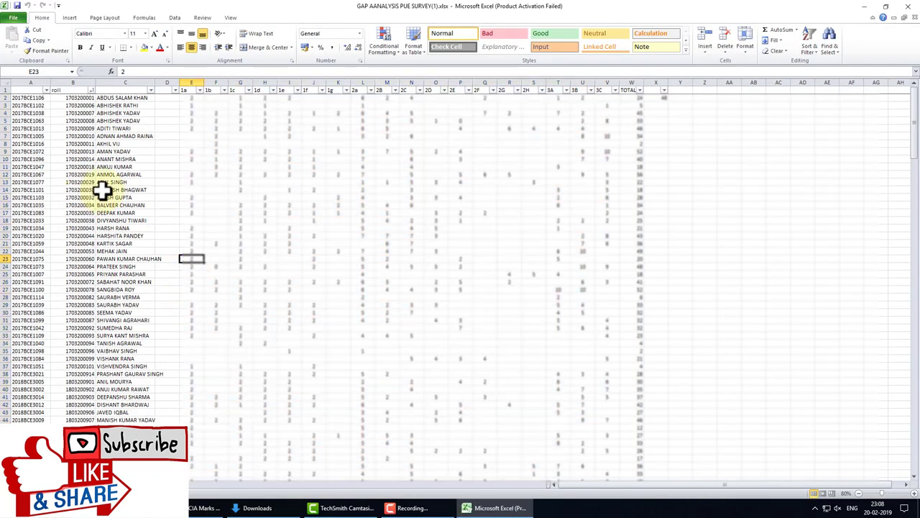
pyautogui.scroll(-1, 143, 184)
pyautogui.scroll(1, 186, 183)
pyautogui.click(218, 167)
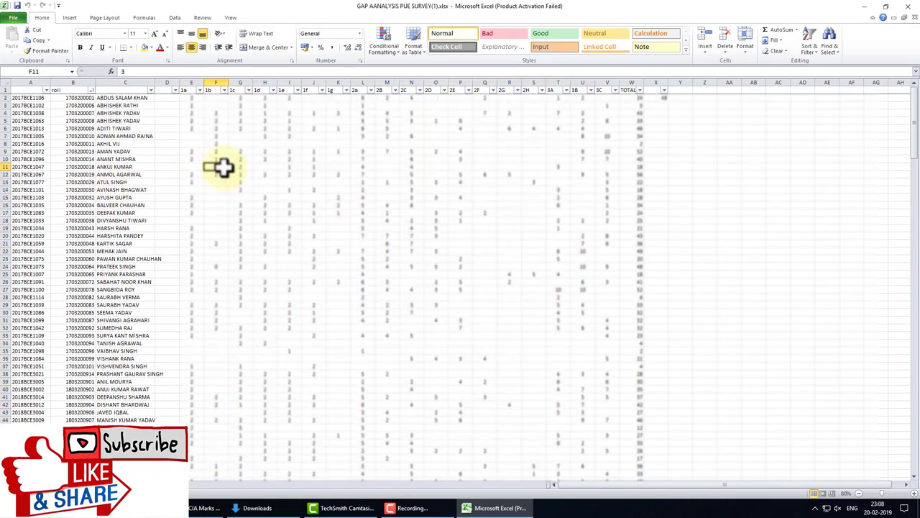
pyautogui.write('2')
pyautogui.click(259, 213)
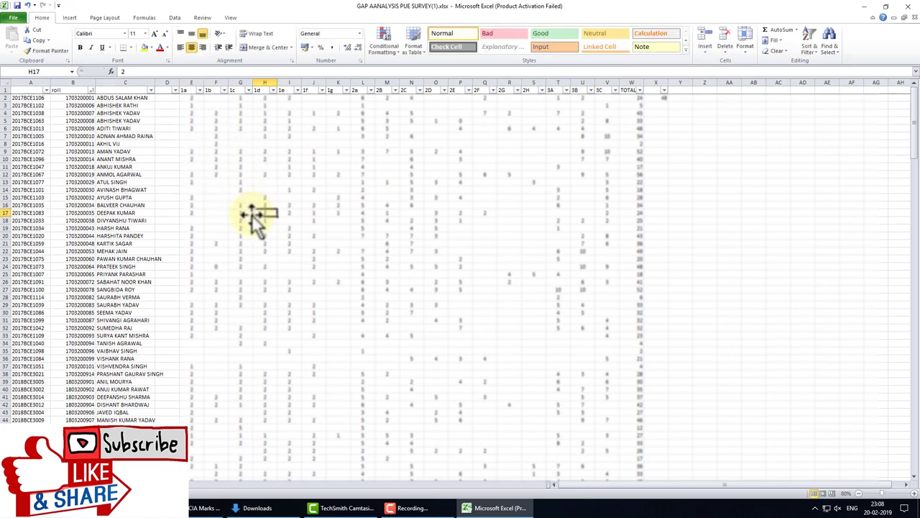
pyautogui.scroll(-1, 228, 304)
pyautogui.scroll(-1, 229, 304)
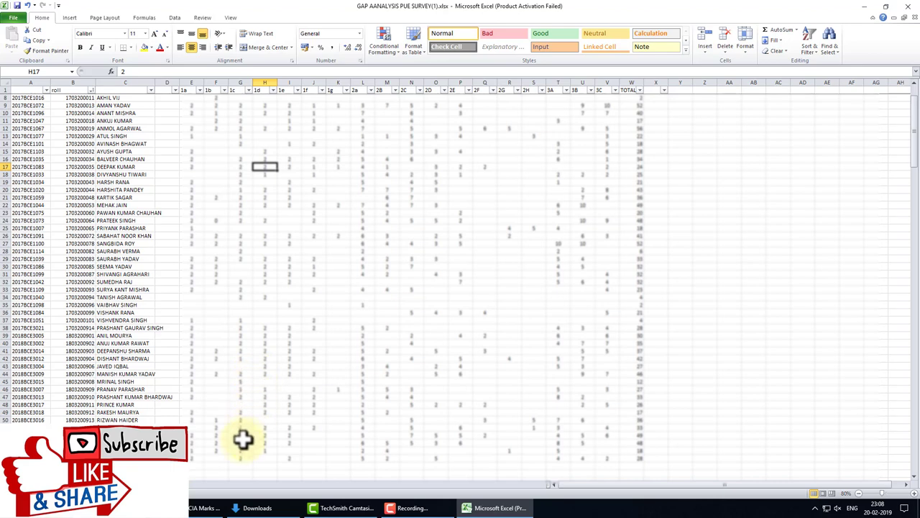
pyautogui.doubleClick(241, 381)
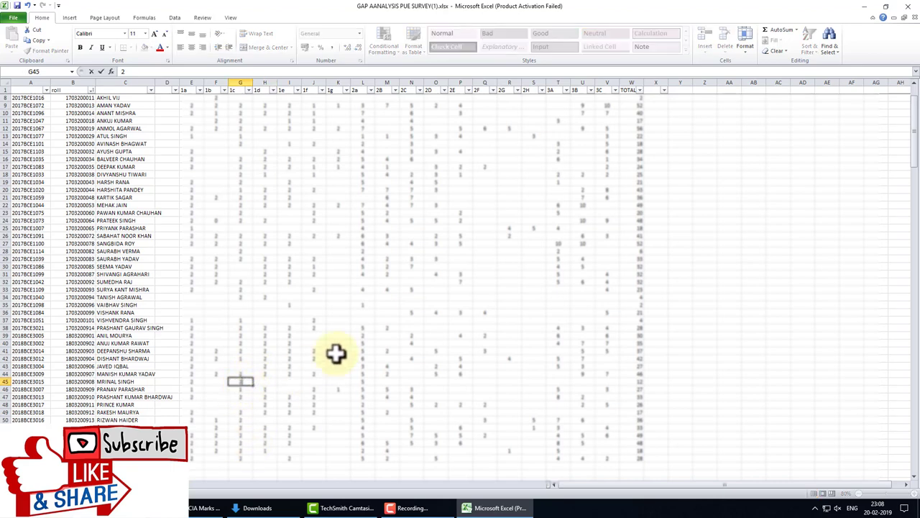
pyautogui.click(908, 6)
pyautogui.click(424, 263)
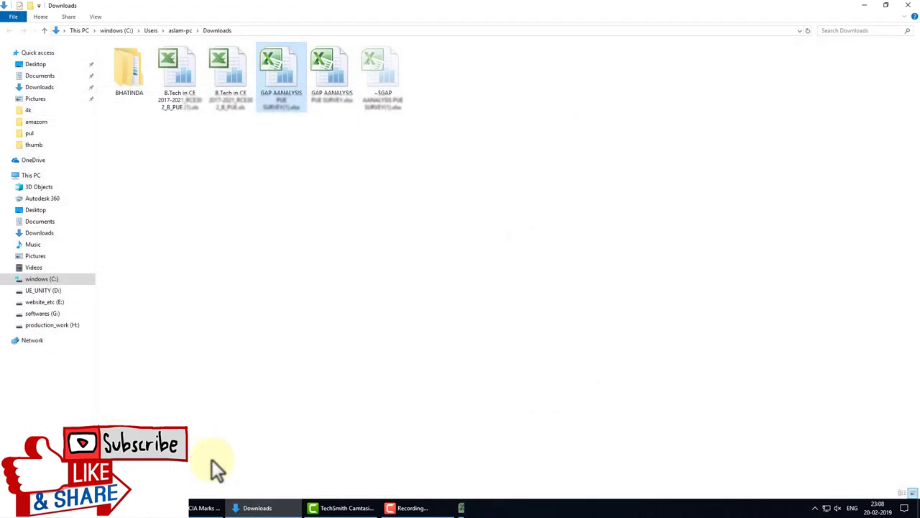
# Step: Re-import B.Tech in CE 2017-2021_RCE302_B_PUE.xls on the PUE row for RCE302 section B
pyautogui.click(204, 507)
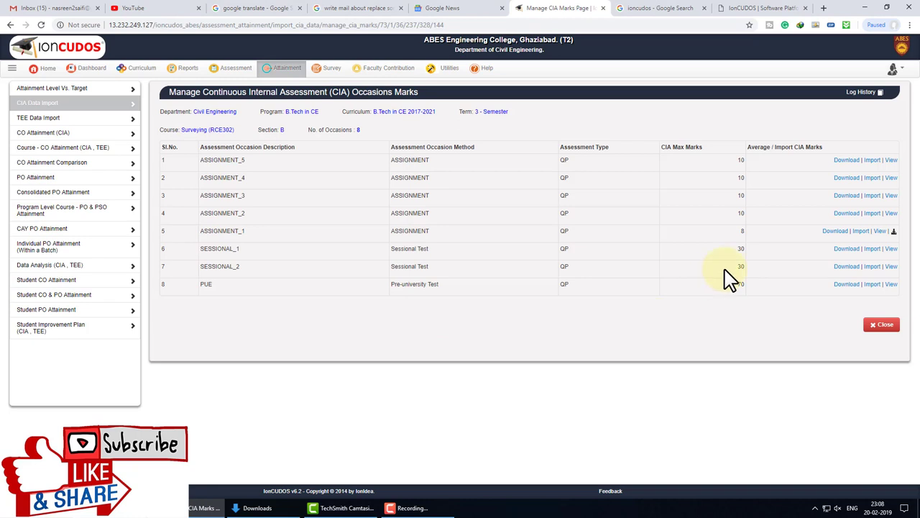
pyautogui.click(871, 284)
pyautogui.click(870, 285)
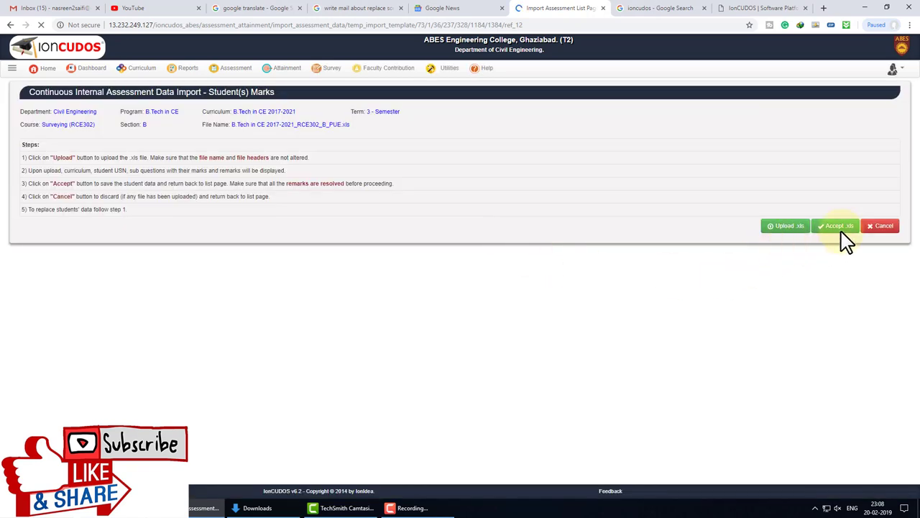
pyautogui.click(786, 227)
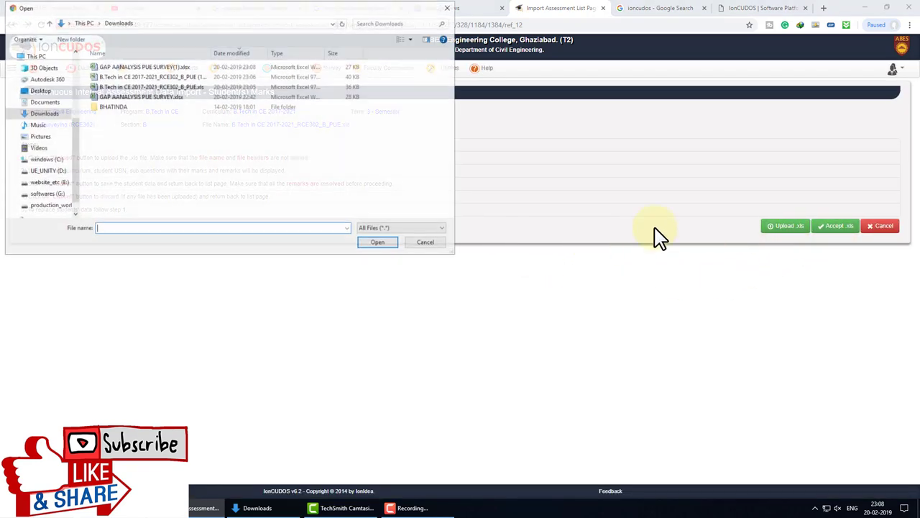
pyautogui.doubleClick(156, 87)
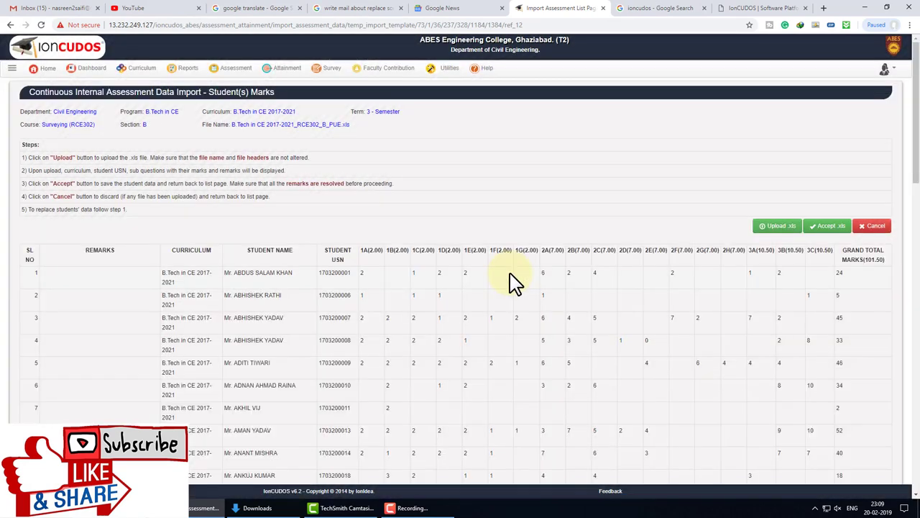
# Step: Scroll to the remarks flagging rows 10 and 44 over maximum, then cancel back to the list
pyautogui.scroll(-3, 613, 301)
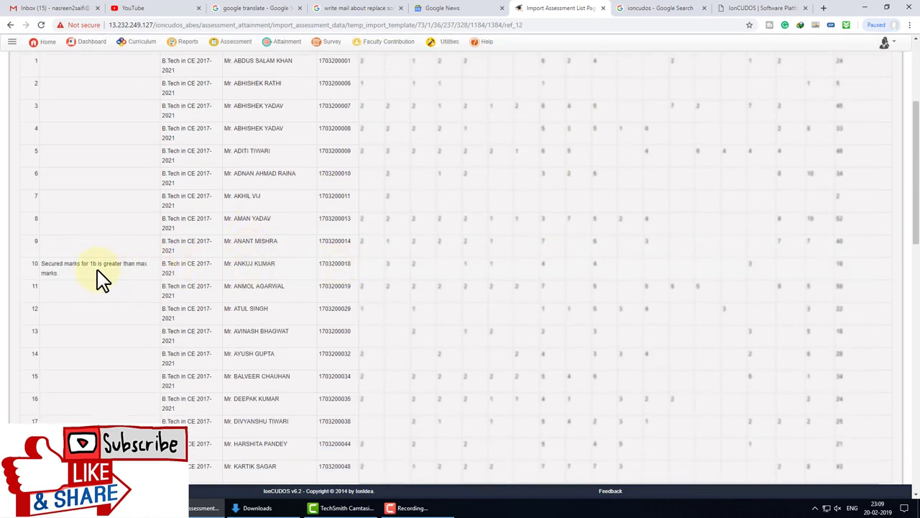
pyautogui.scroll(-1, 258, 281)
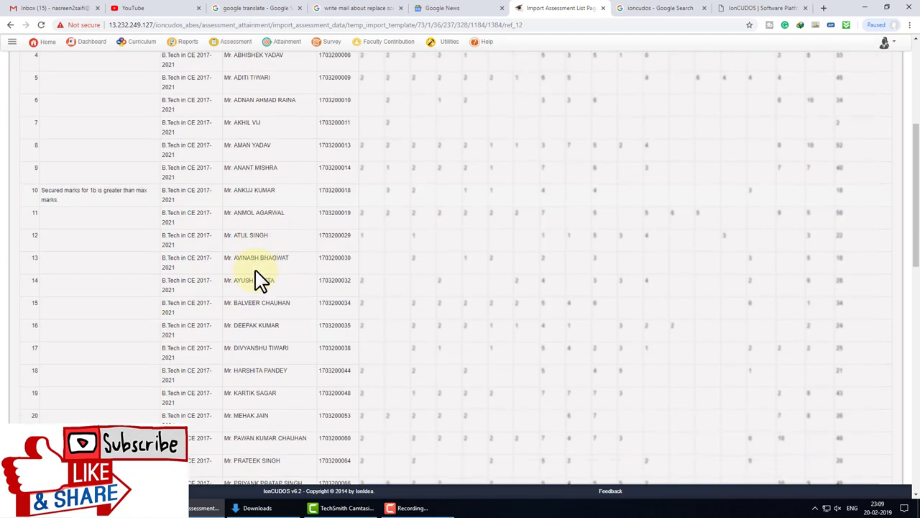
pyautogui.scroll(-3, 257, 280)
pyautogui.scroll(-3, 257, 280)
pyautogui.scroll(-3, 257, 280)
pyautogui.scroll(-3, 257, 281)
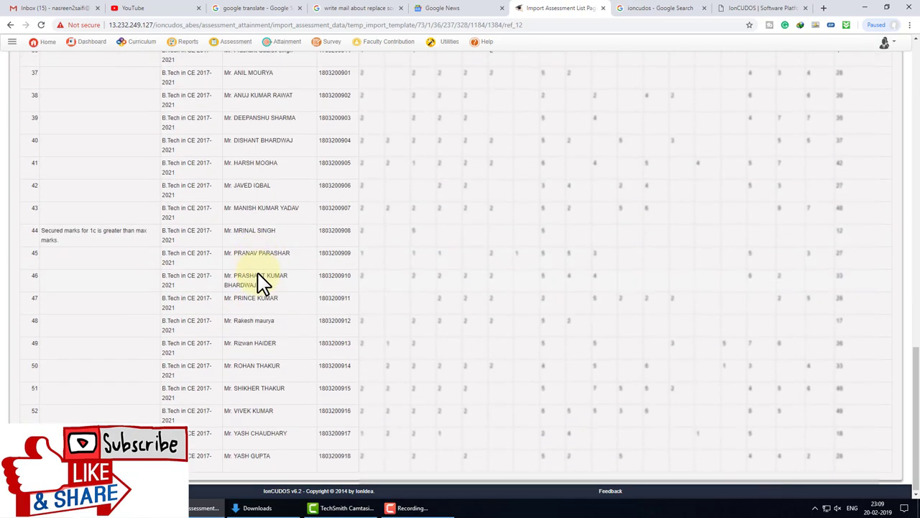
pyautogui.click(385, 260)
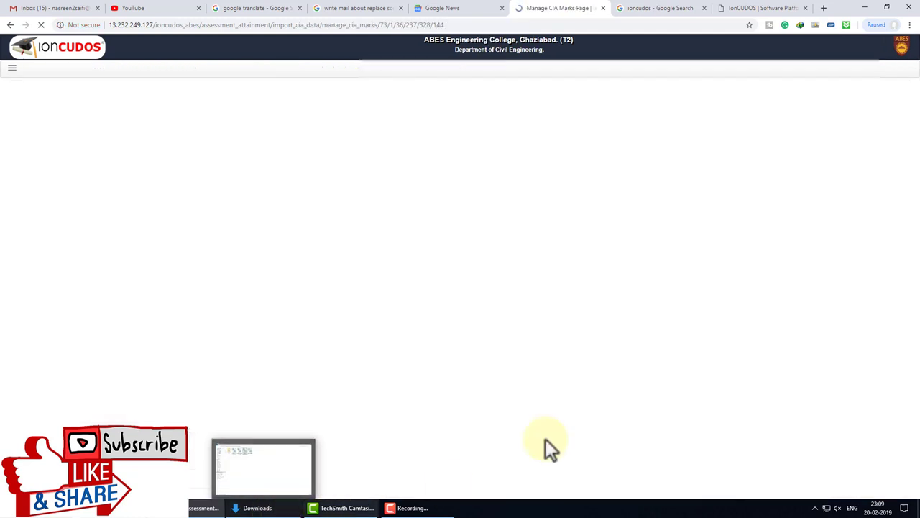
# Step: Open the GAP AANALYSIS PUE SURVEY(1).xlsx workbook from the Downloads folder
pyautogui.click(277, 507)
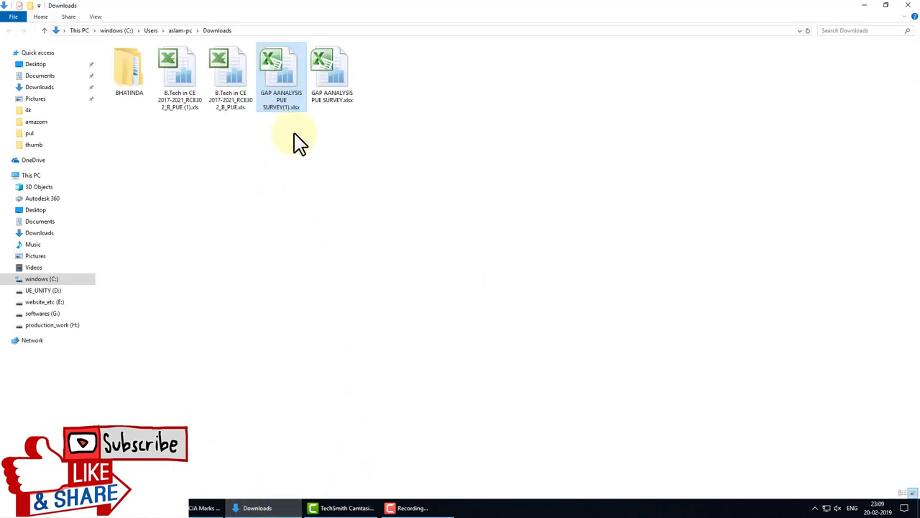
pyautogui.rightClick(281, 87)
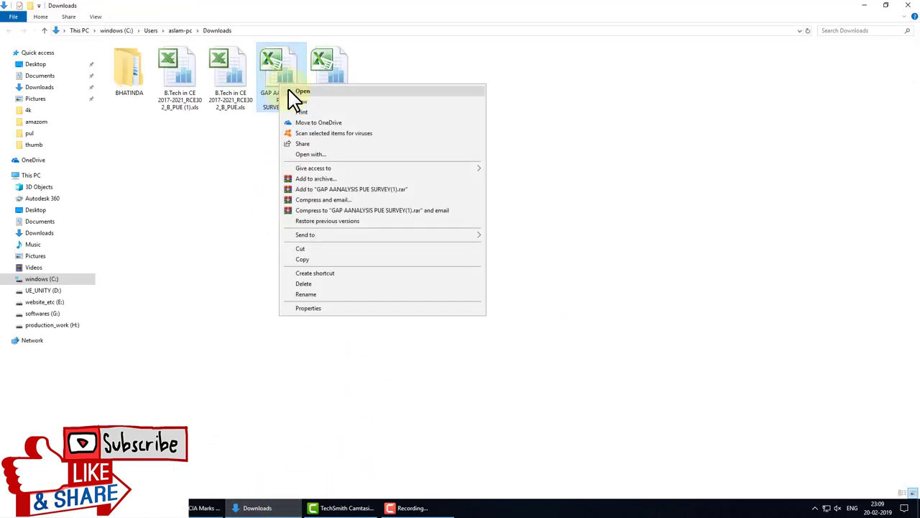
pyautogui.click(296, 91)
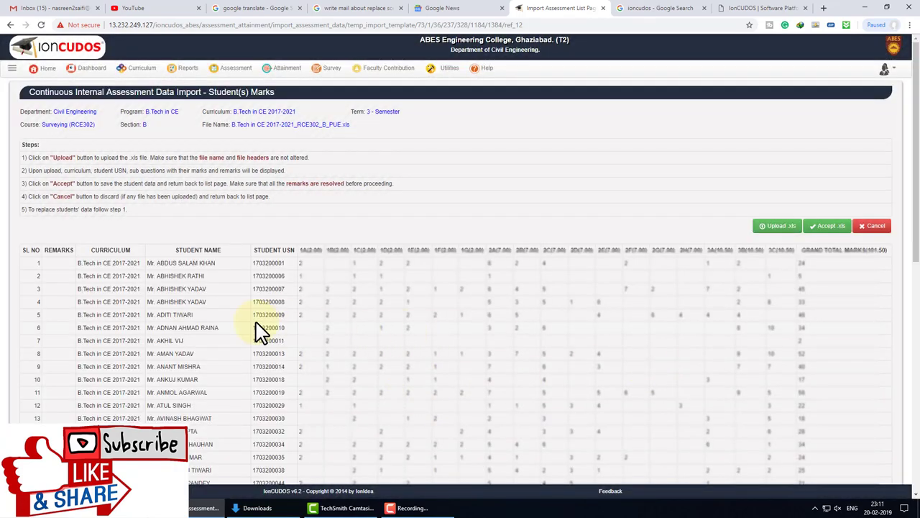
# Step: Check that the re-uploaded PUE table has no remarks, accept the .xls, and view the imported marks
pyautogui.scroll(-4, 237, 308)
pyautogui.scroll(-2, 123, 246)
pyautogui.scroll(-1, 92, 304)
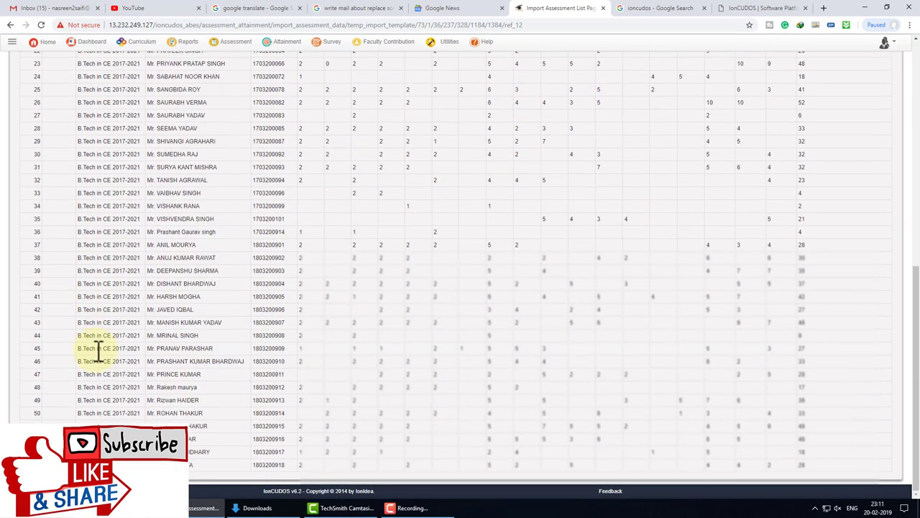
pyautogui.scroll(8, 647, 345)
pyautogui.scroll(1, 739, 288)
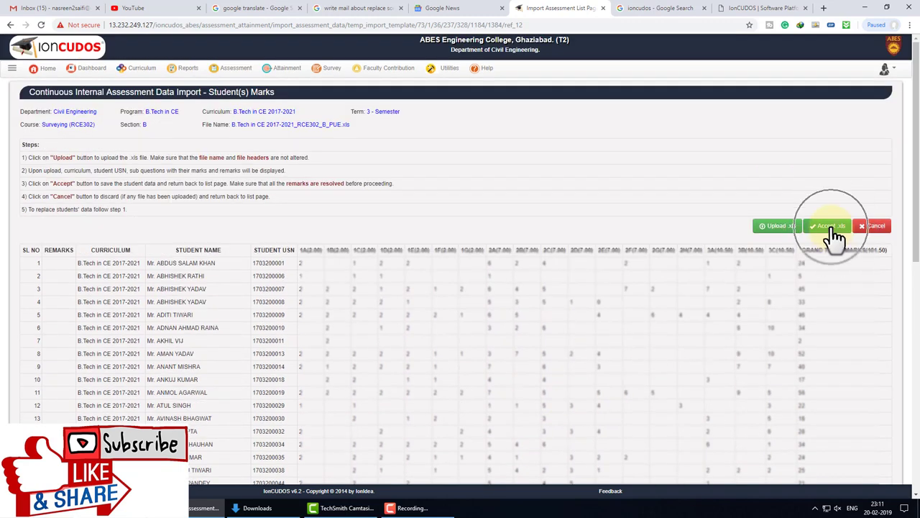
pyautogui.click(828, 226)
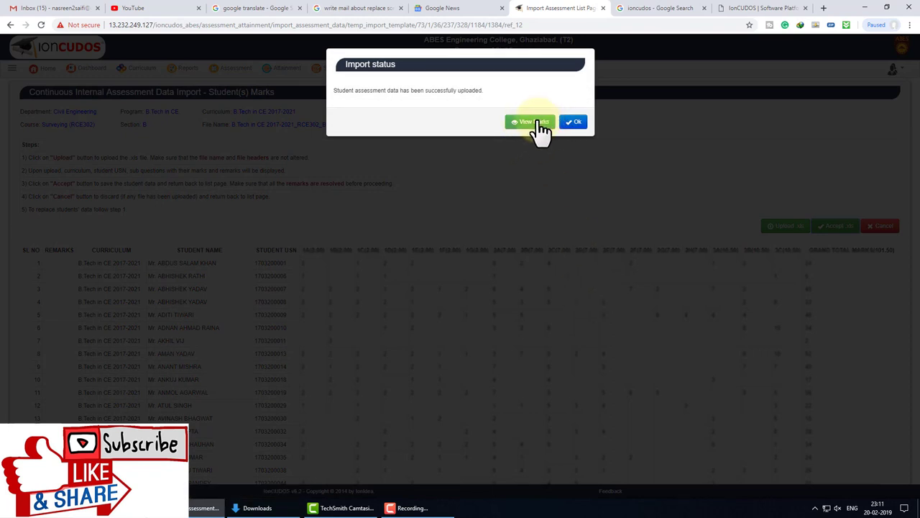
pyautogui.click(532, 123)
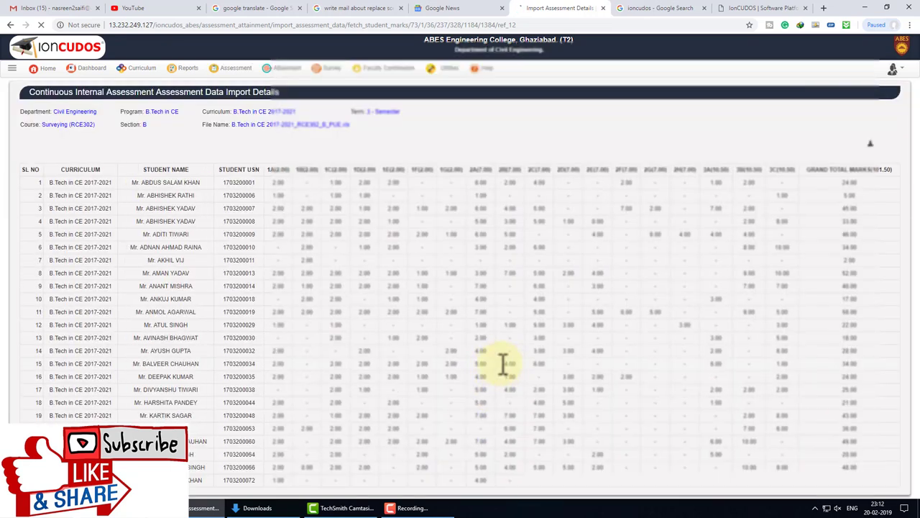
# Step: Return to the Manage CIA Occasions Marks page for RCE302 section B and download the imported PUE marks
pyautogui.scroll(-2, 503, 259)
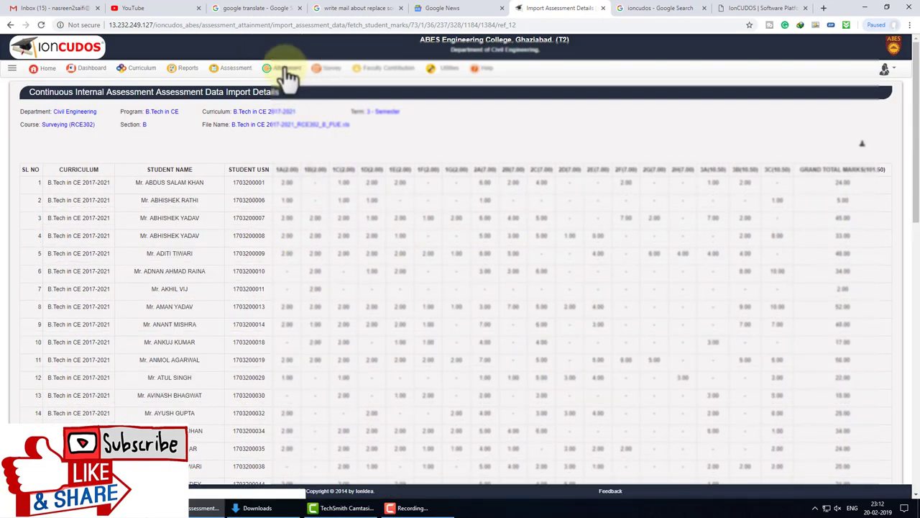
pyautogui.click(287, 72)
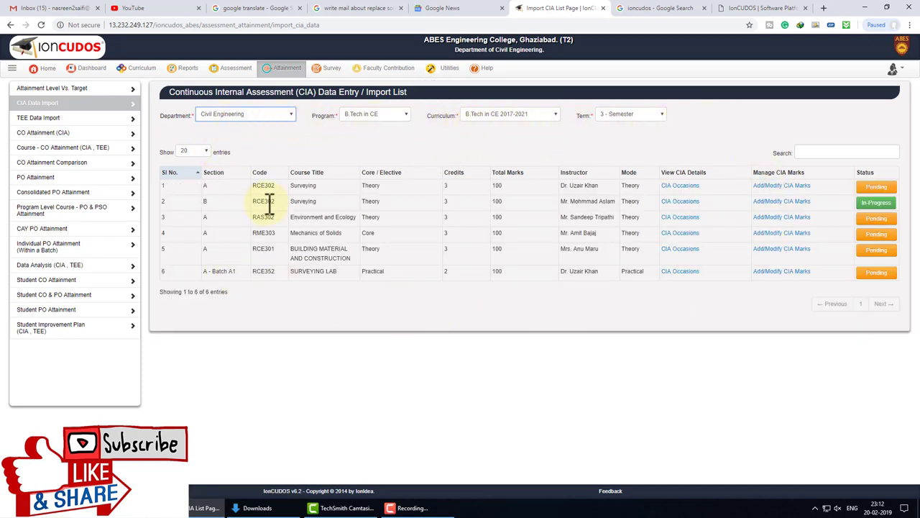
pyautogui.click(771, 202)
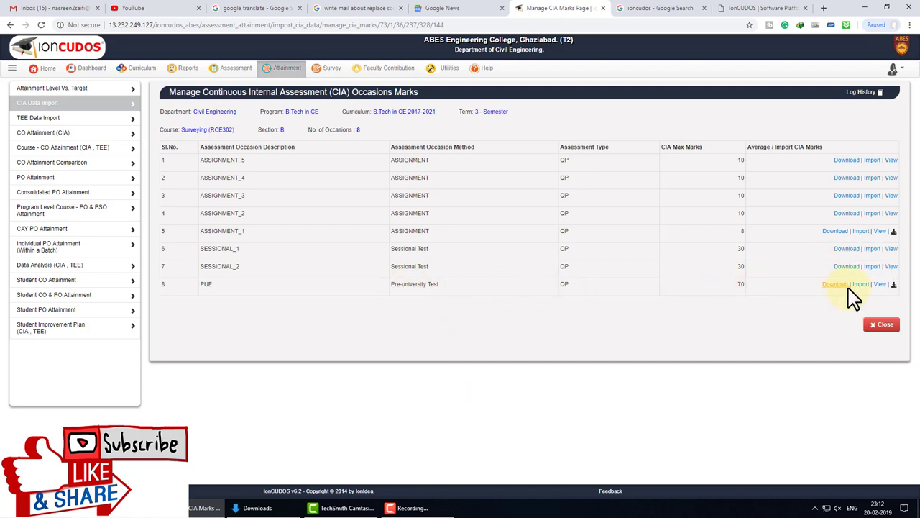
pyautogui.click(893, 286)
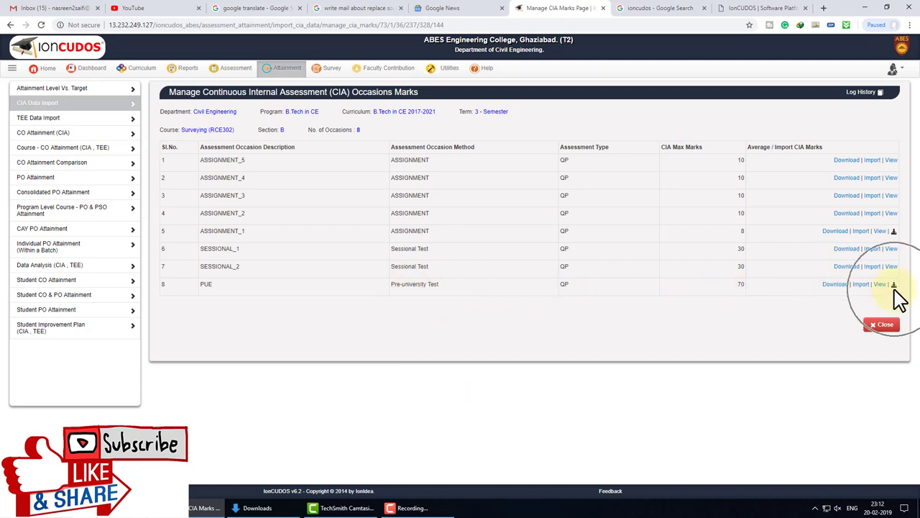